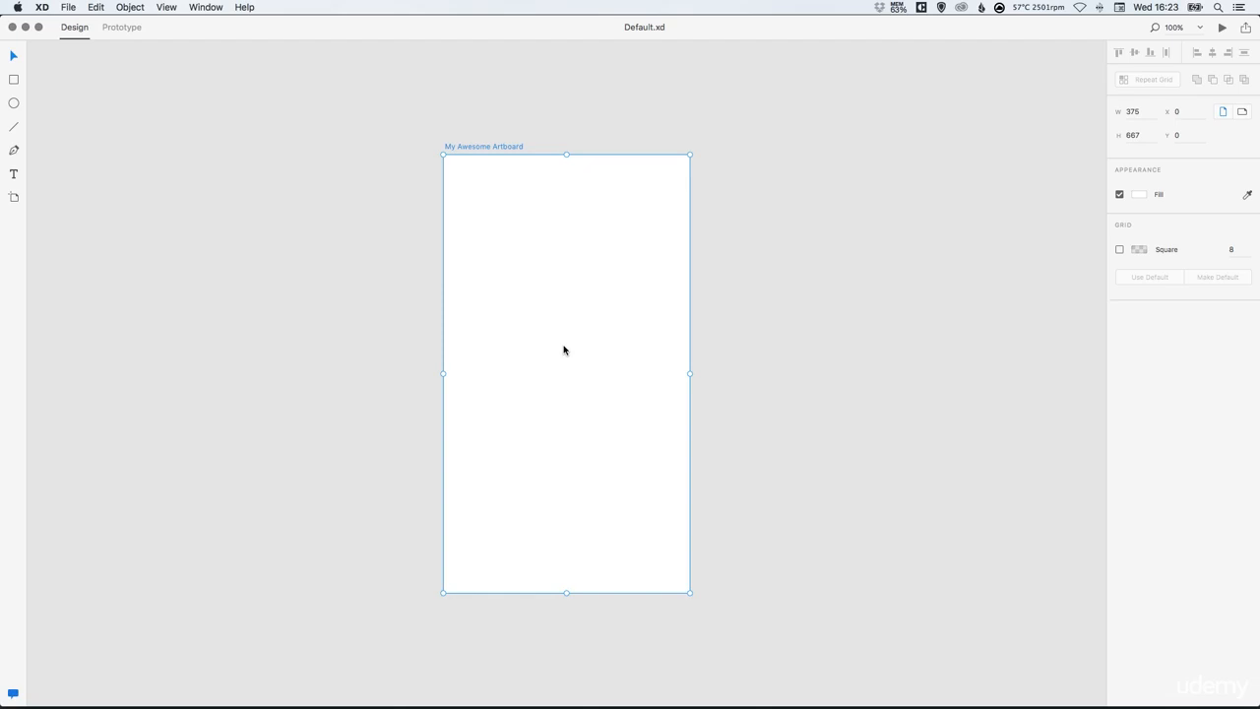
Step: Draw a horizontal line about 272 wide in the upper part of the artboard and set its border width to 10
click(13, 128)
mouse_move(479, 253)
mouse_down()
mouse_move(633, 304)
mouse_move(307, 329)
mouse_move(611, 116)
mouse_move(613, 365)
mouse_move(391, 259)
mouse_move(553, 113)
mouse_move(681, 206)
mouse_move(649, 315)
mouse_move(514, 388)
mouse_move(380, 368)
mouse_move(344, 283)
mouse_move(357, 194)
mouse_move(424, 121)
mouse_move(501, 107)
mouse_move(577, 159)
mouse_move(616, 246)
mouse_move(650, 256)
mouse_move(550, 382)
mouse_move(469, 419)
mouse_move(633, 245)
mouse_move(657, 242)
mouse_up()
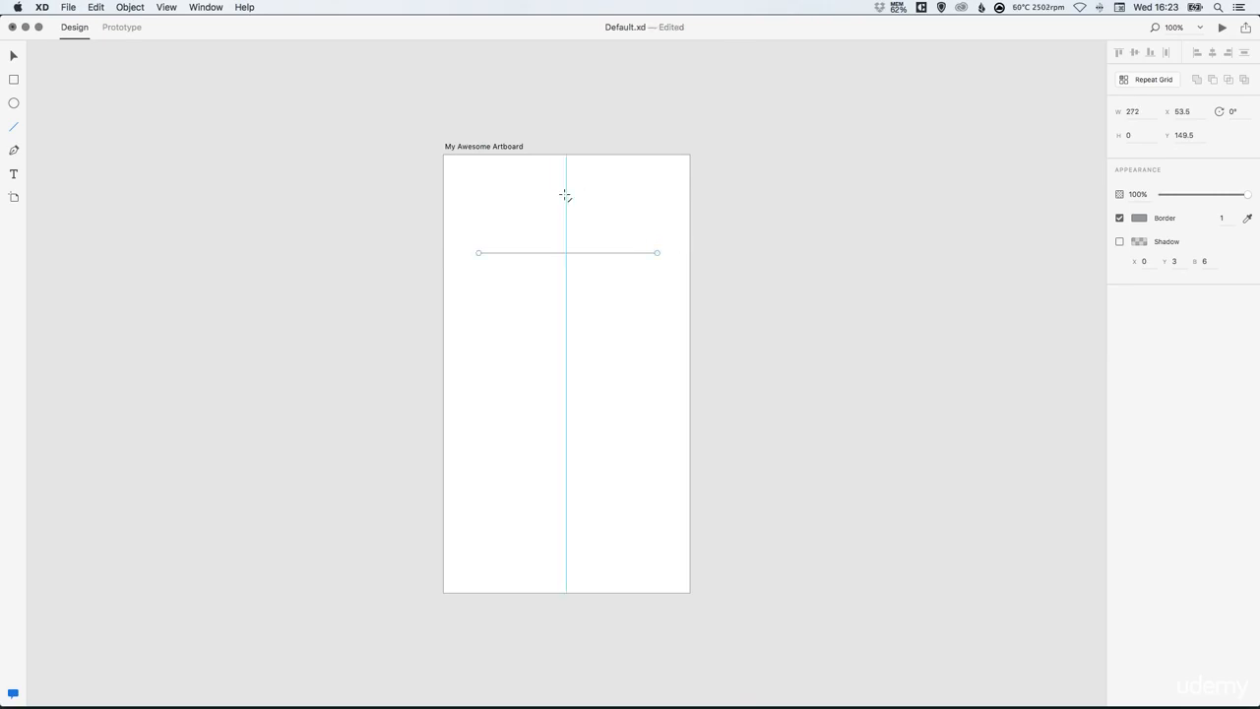
key(v)
click(1223, 217)
text(10)
key(Return)
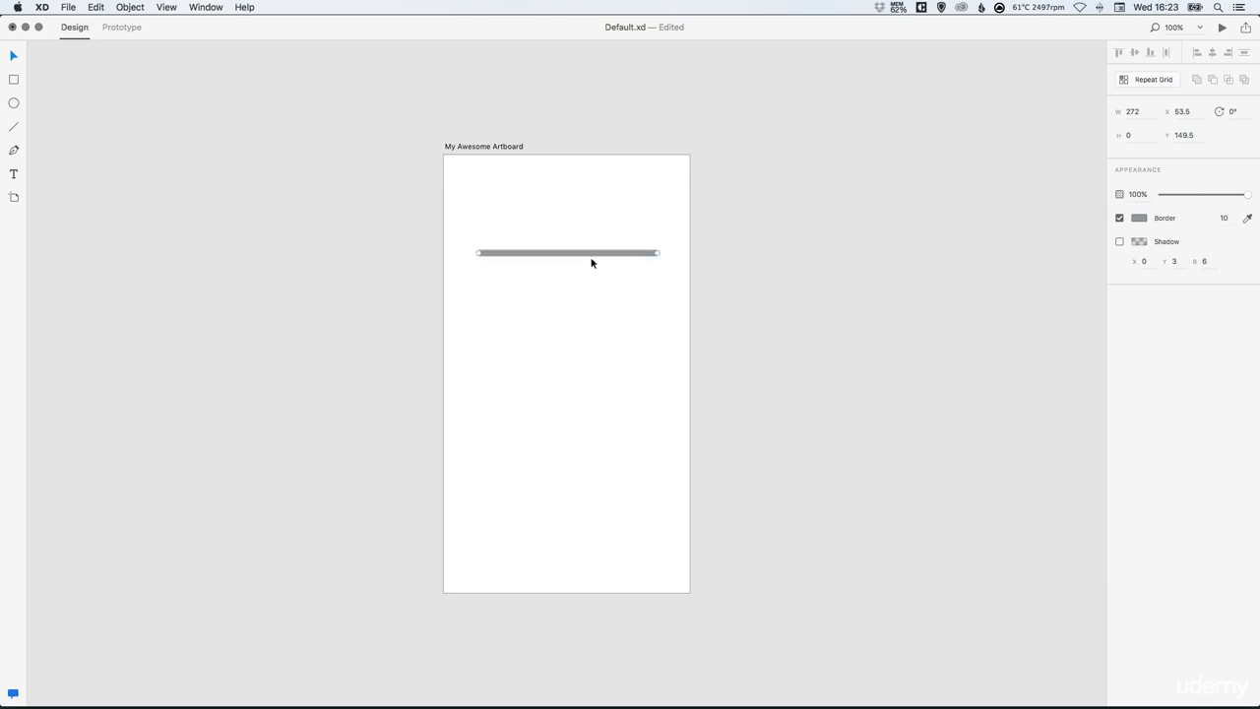
Step: Set the line's border colour to hex 666666 and delete the line from the artboard
click(1137, 218)
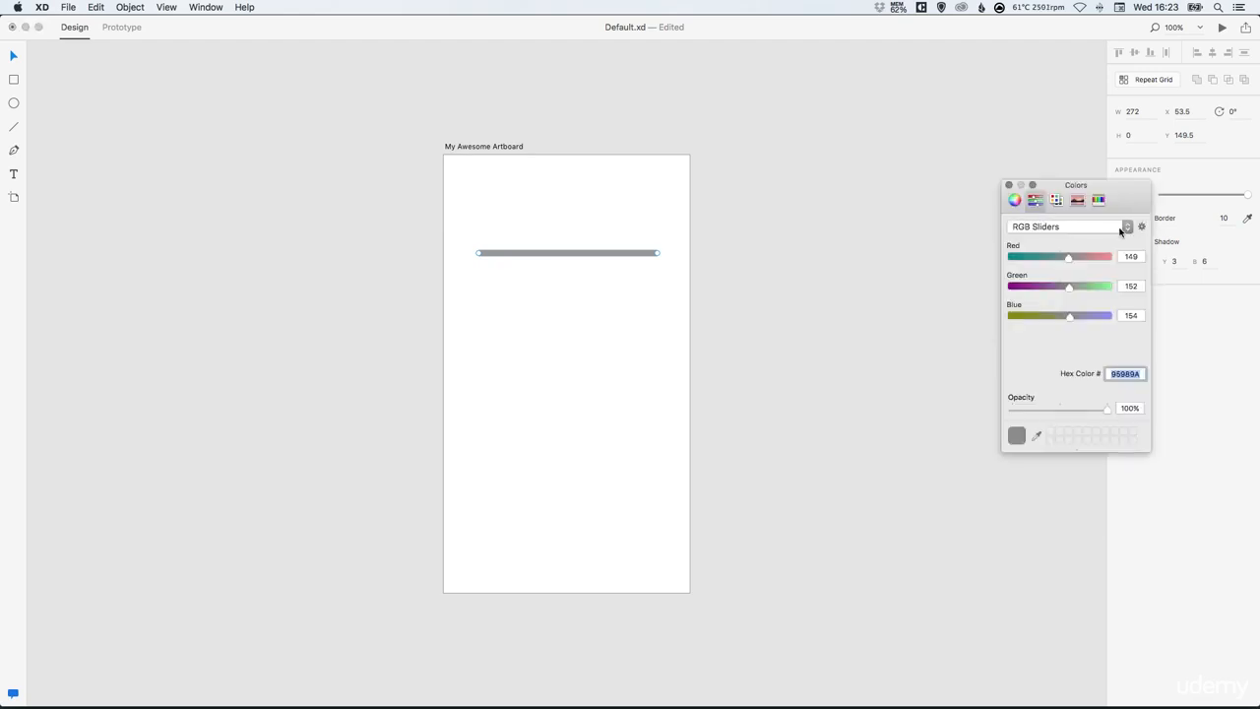
drag(1068, 257, 1073, 317)
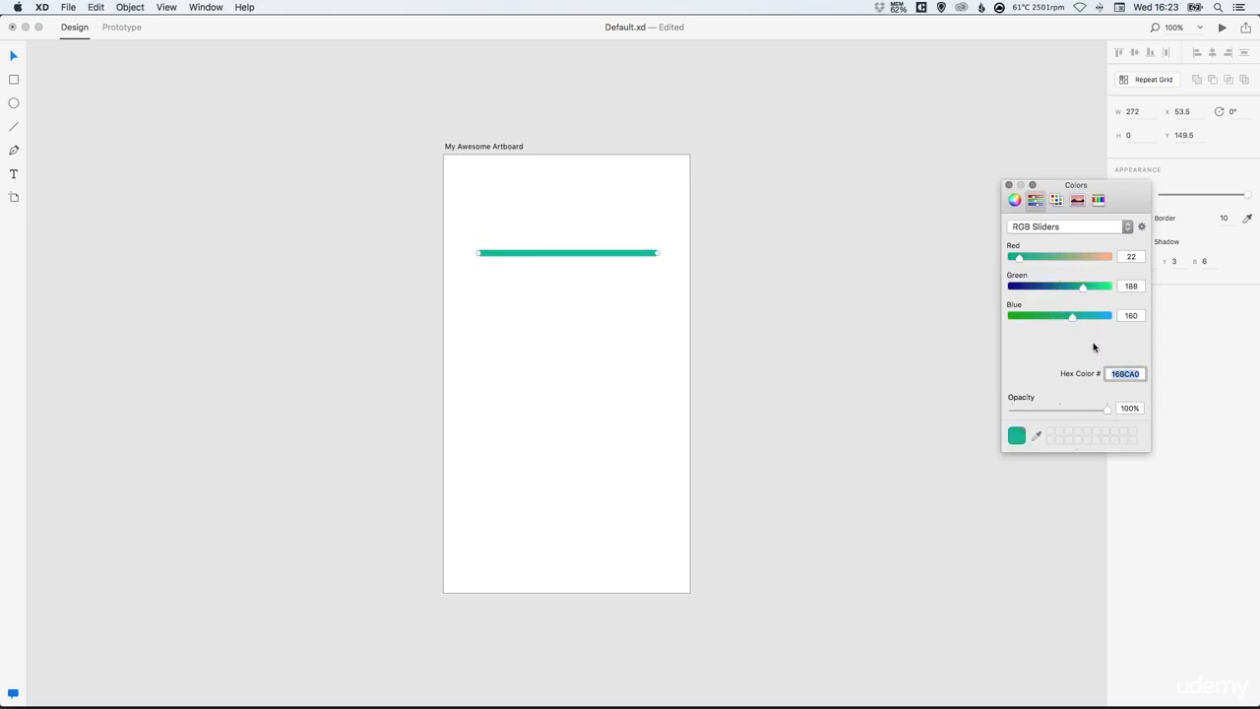
text(666666)
key(Return)
click(1008, 185)
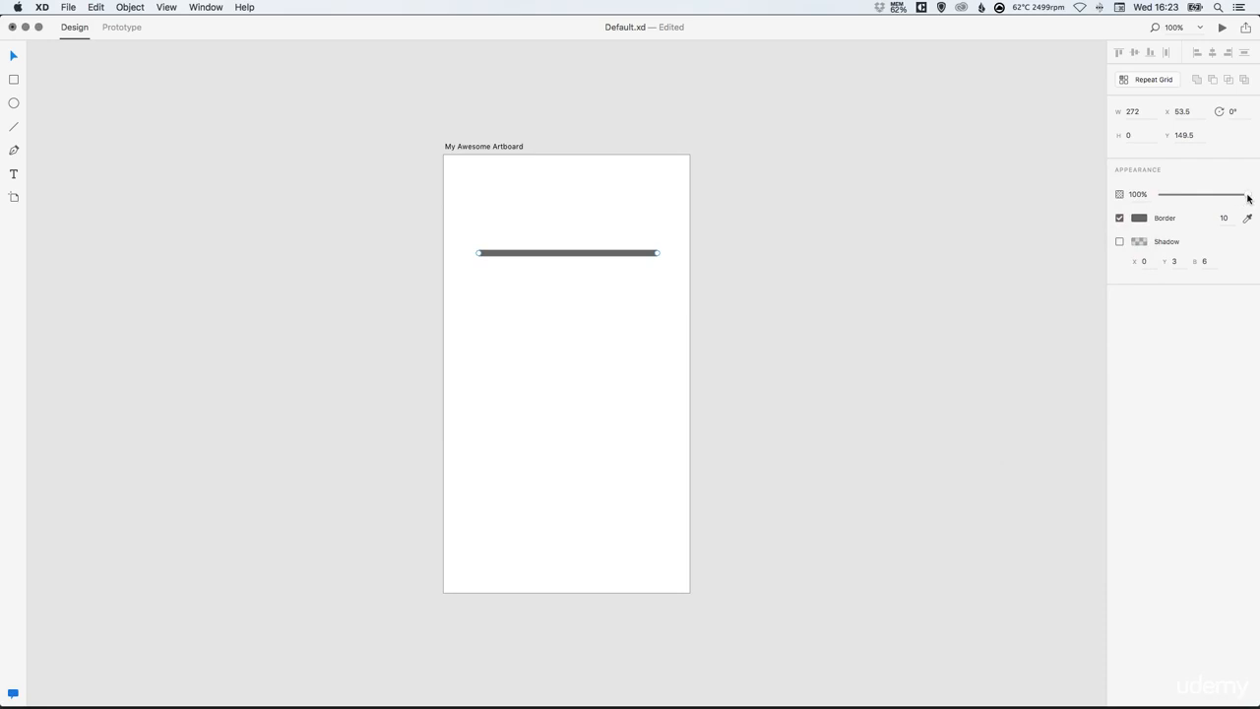
mouse_move(1247, 197)
mouse_down()
mouse_move(1156, 195)
mouse_move(1256, 198)
mouse_up()
key(Delete)
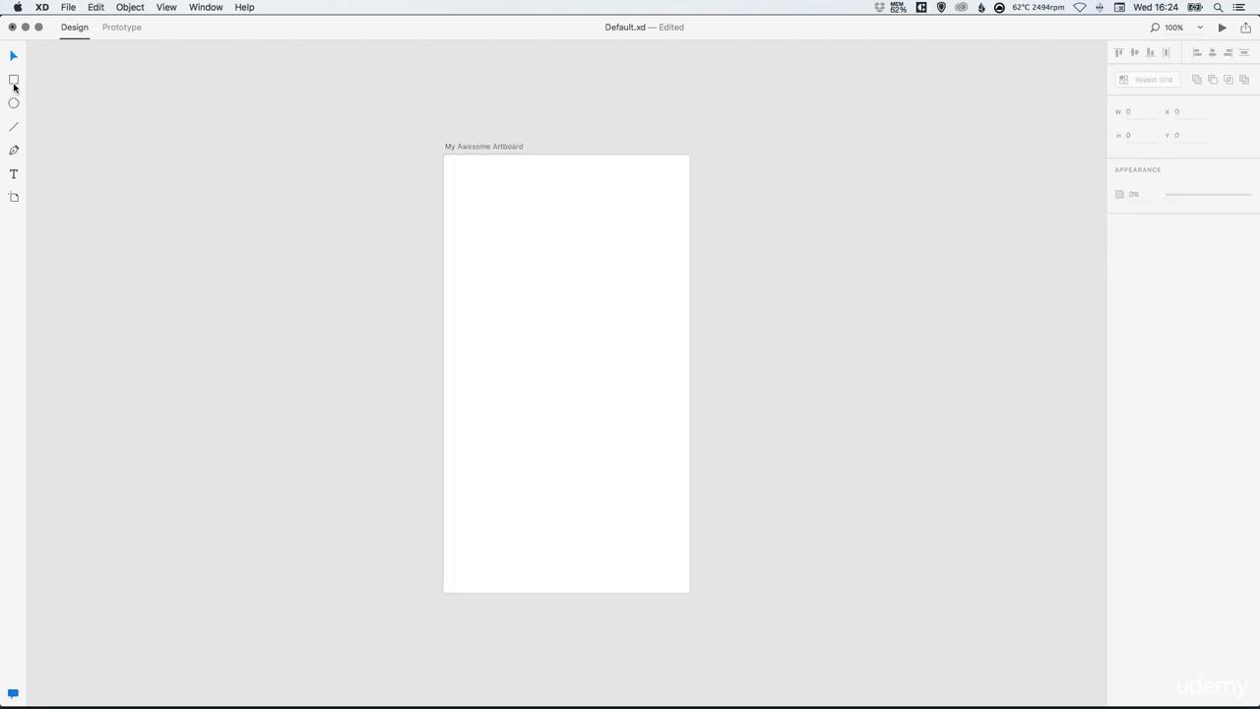
Step: Draw a full-width header rectangle about 375 by 103 at the artboard's top edge and remove its border
click(14, 80)
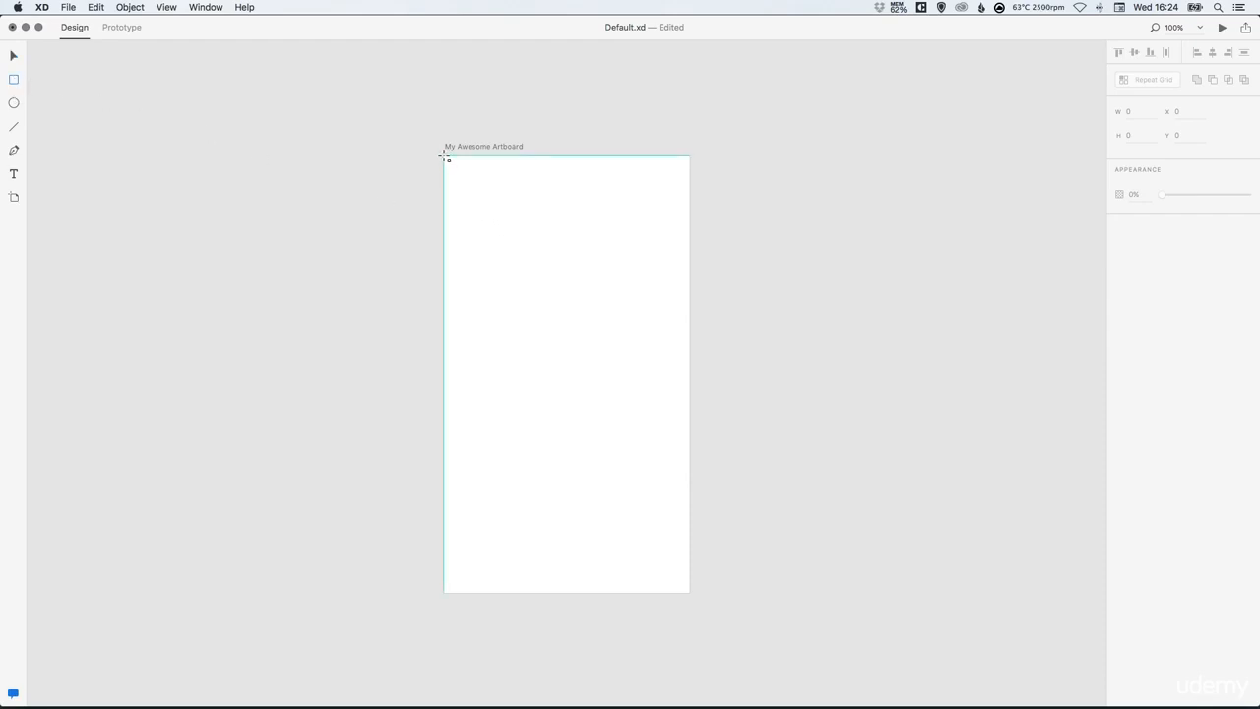
drag(445, 157, 690, 223)
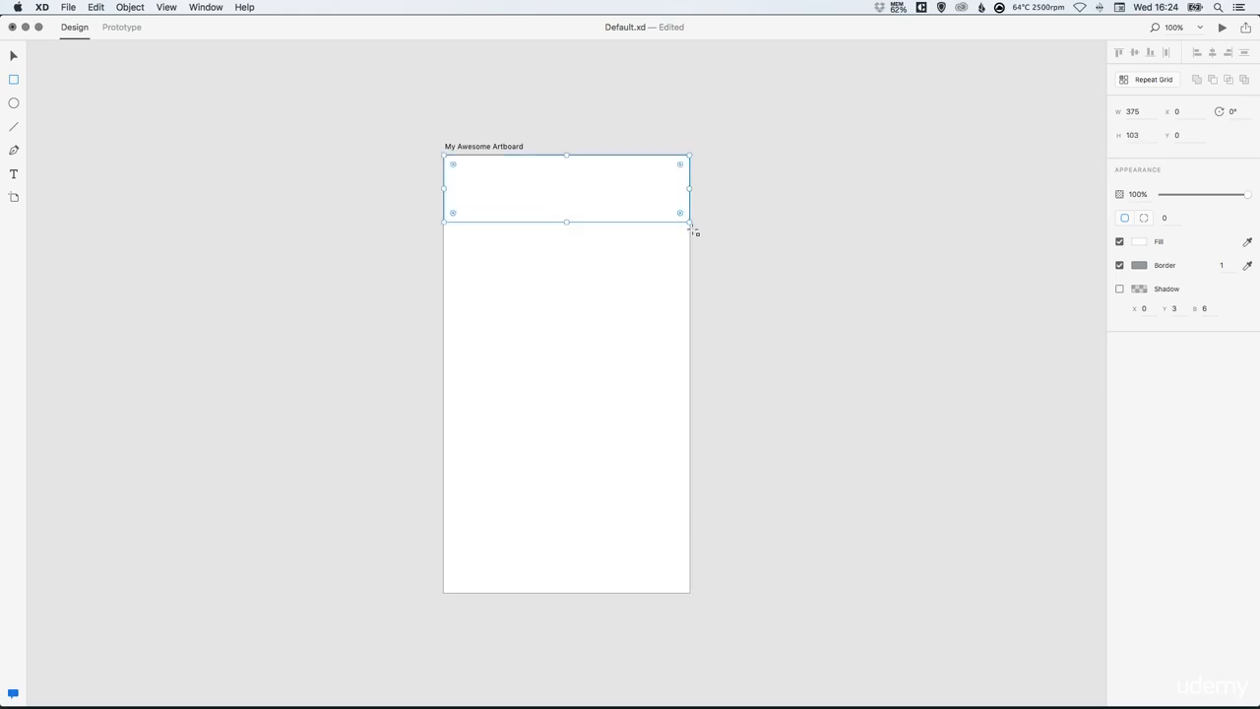
click(1120, 266)
Step: Set the header rectangle's fill colour to hex C8C5CB and deselect it
click(1140, 243)
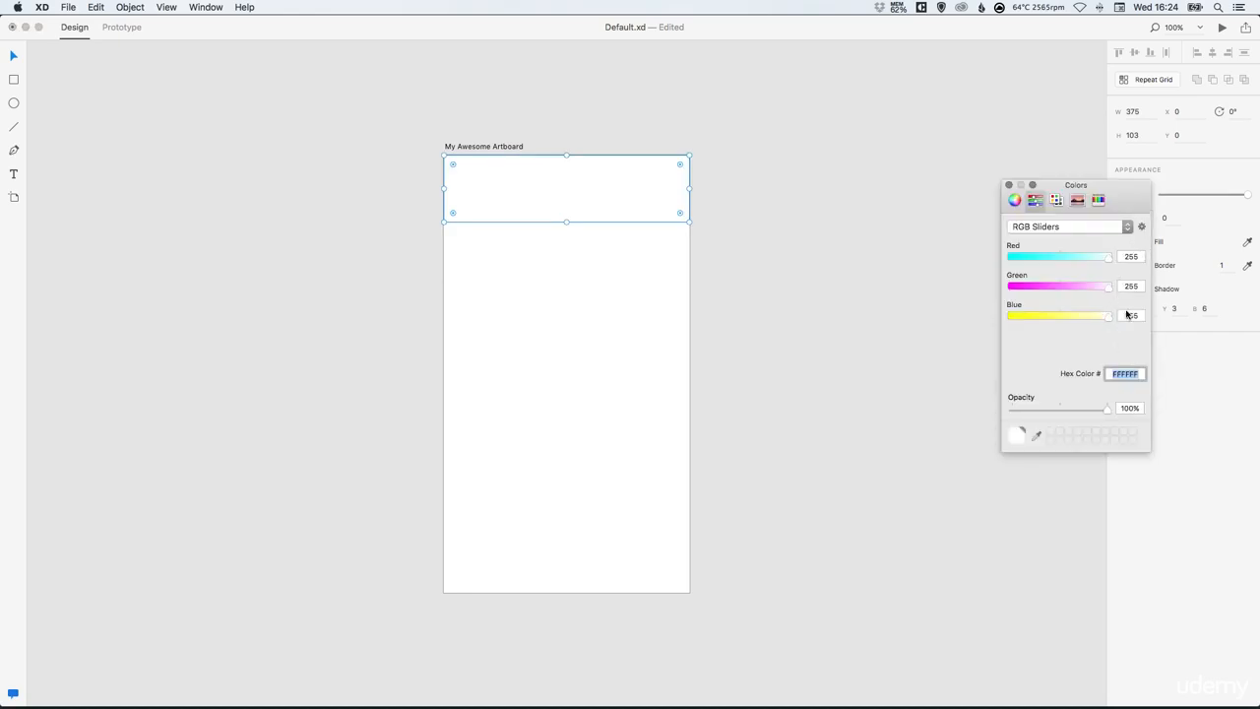
text(C8C5CB)
key(Return)
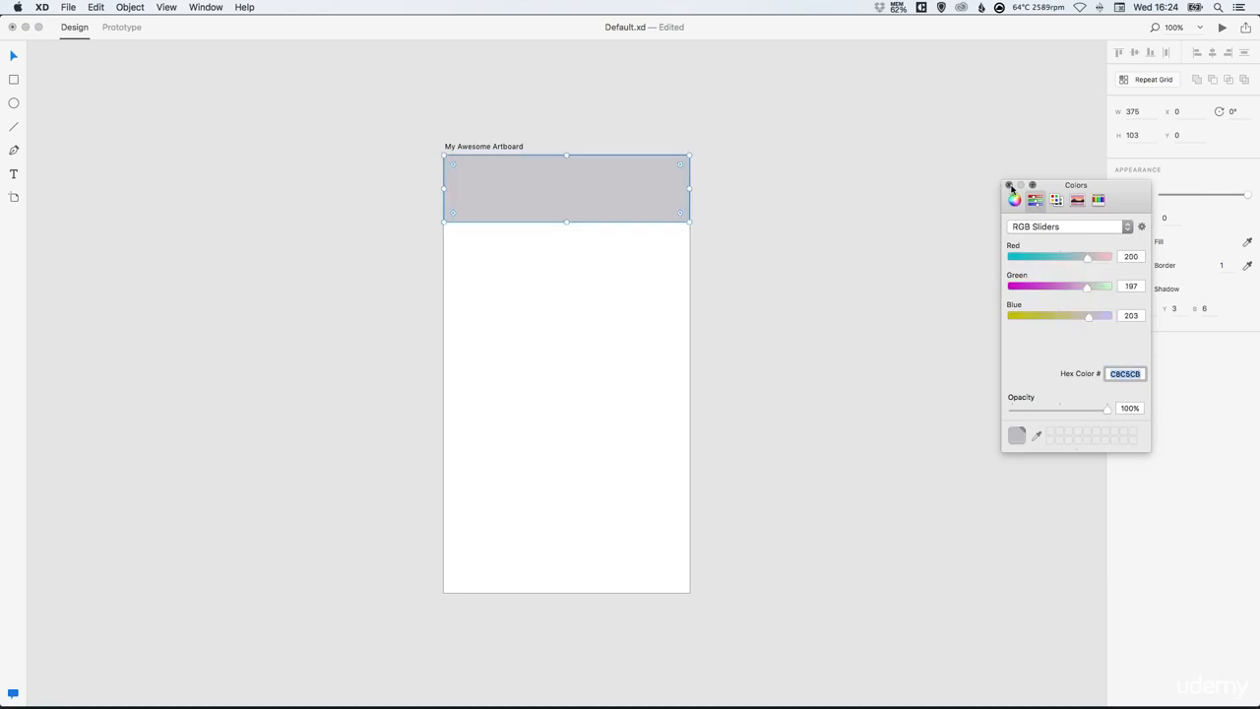
click(1008, 185)
click(893, 207)
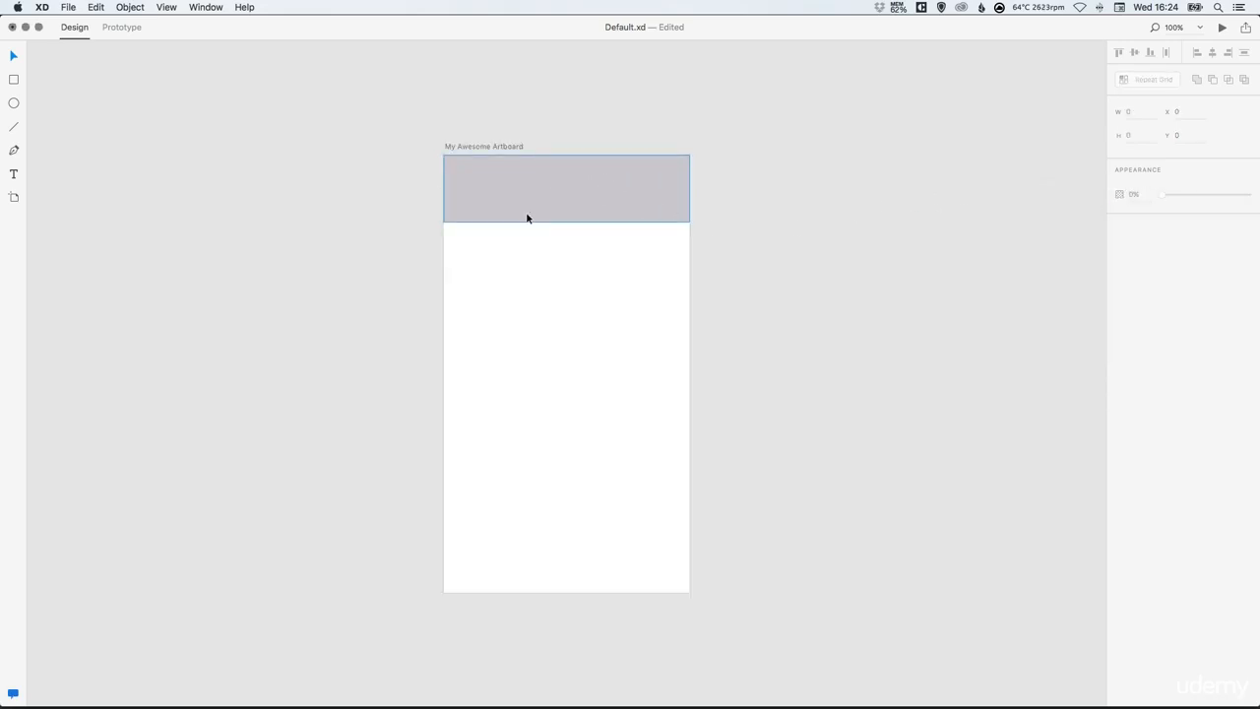
Step: Place a duplicate of the header rectangle below the original and narrow the copy to about 215 wide
click(478, 194)
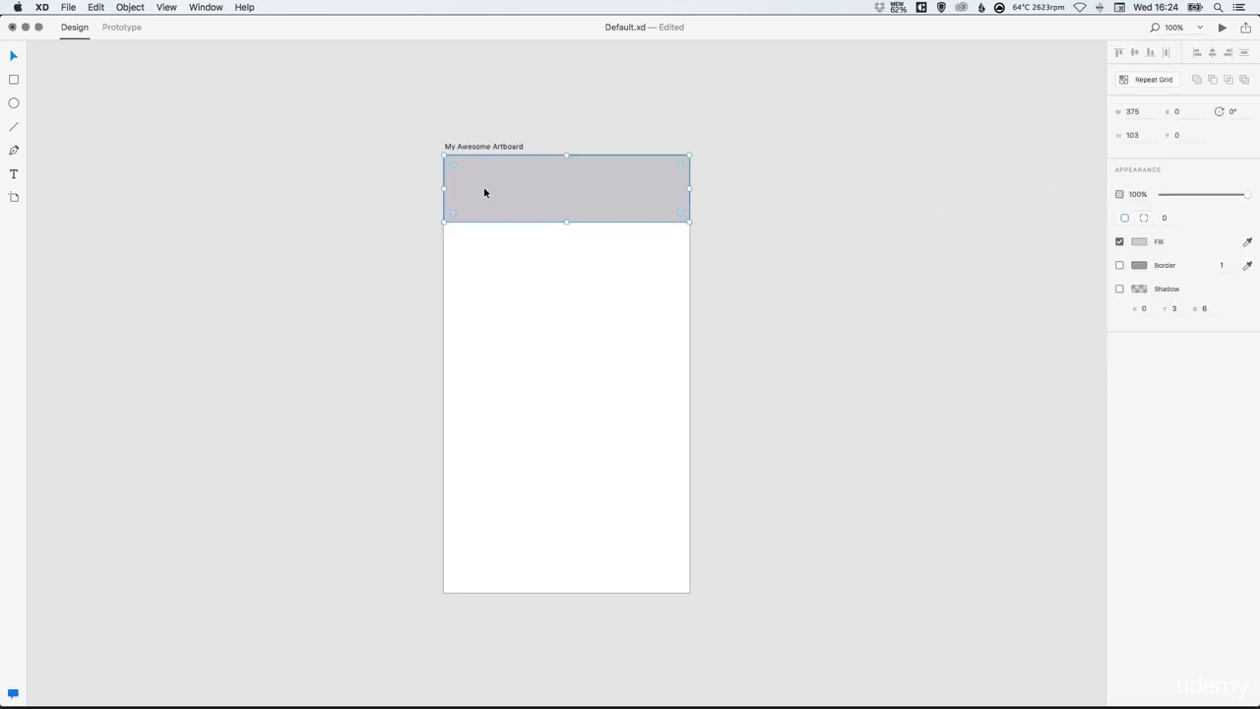
click(96, 7)
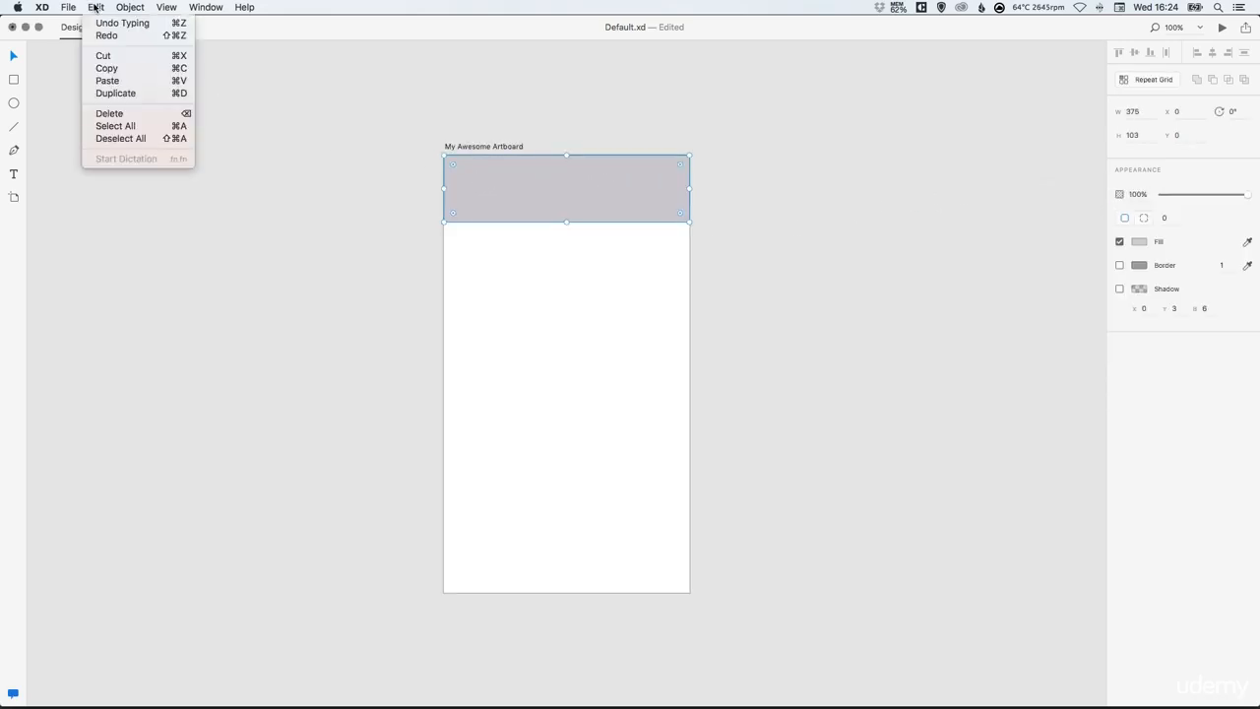
click(124, 93)
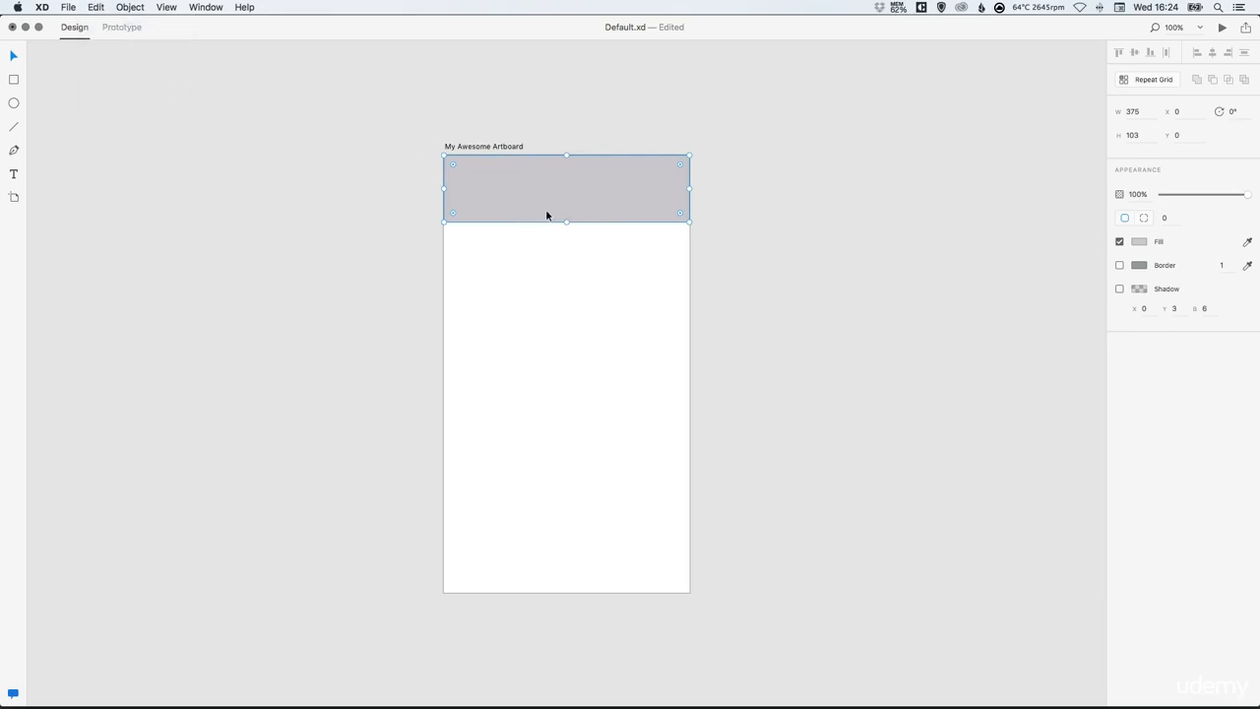
drag(543, 193, 527, 290)
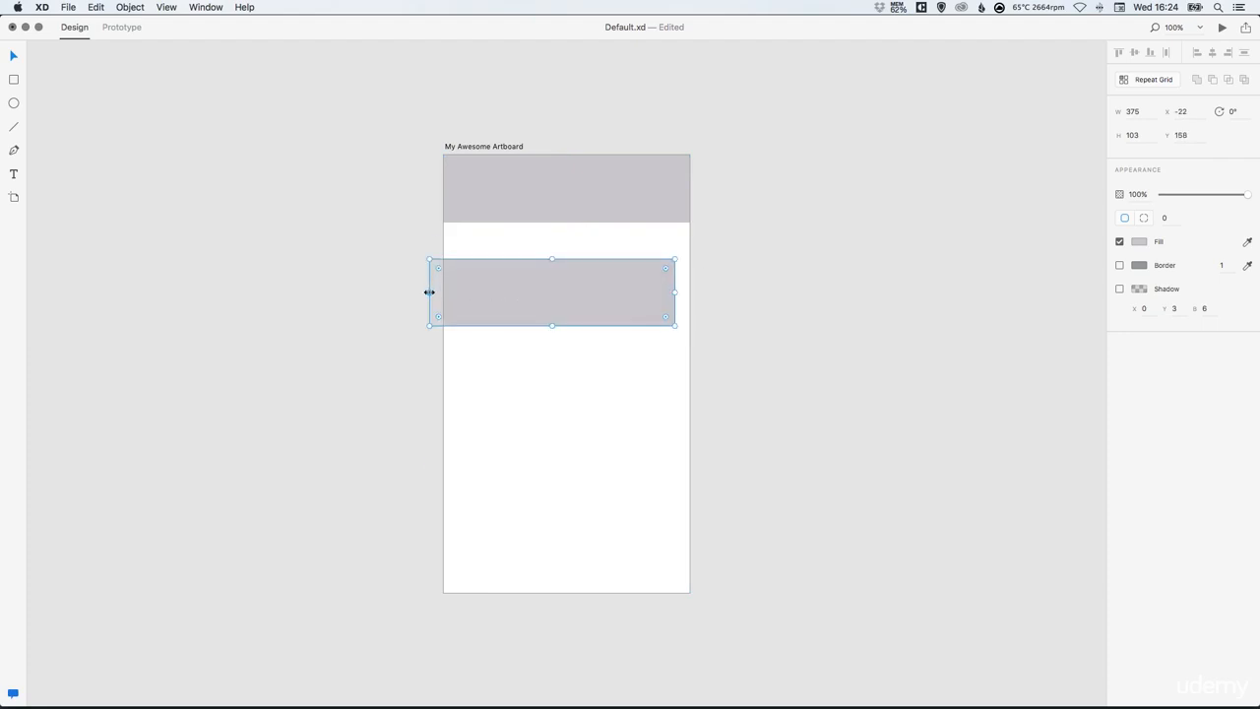
drag(429, 291, 535, 286)
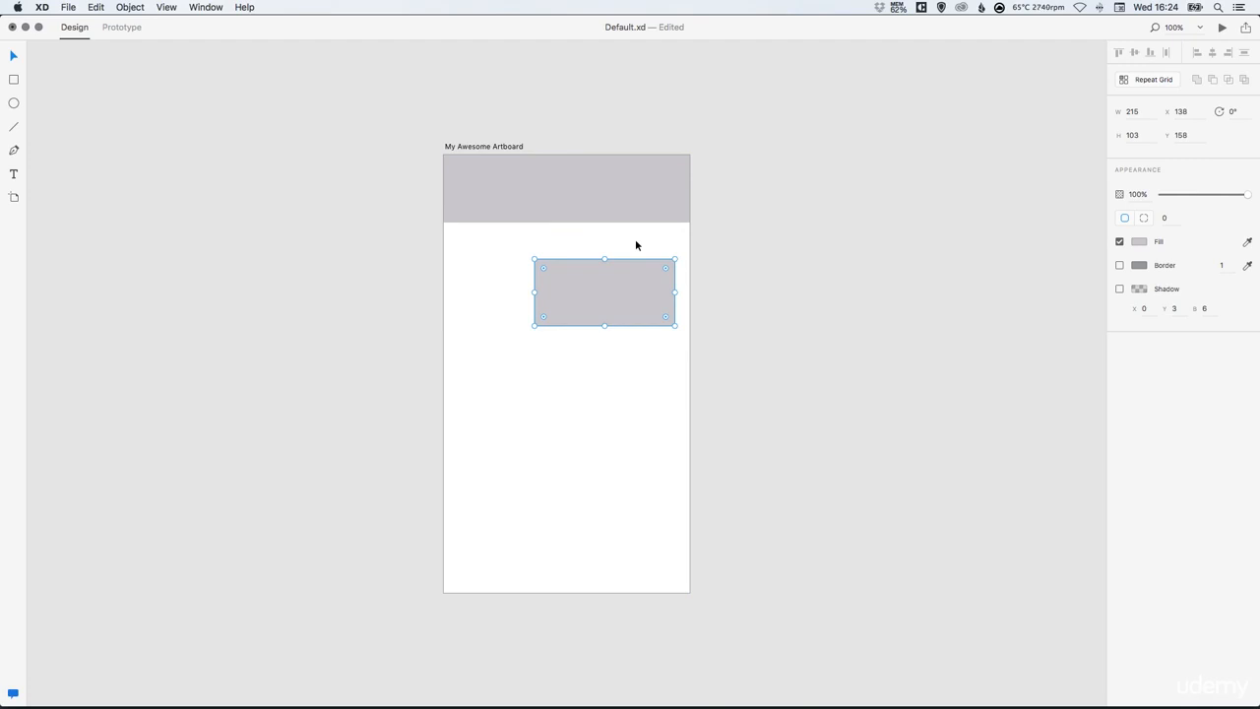
Step: Nudge the narrowed rectangle leftward to X 95
key(Left)
key(Left)
key(Left)
key(shift+Left)
key(shift+Left)
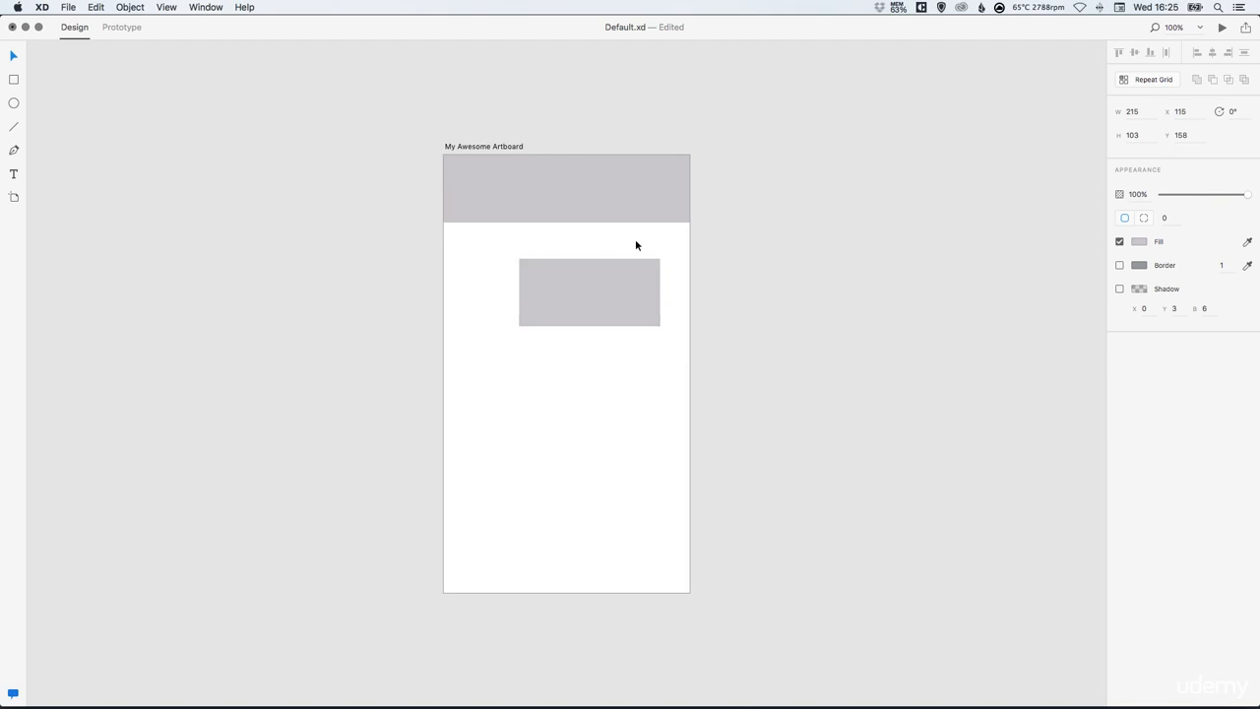
key(shift+Left)
key(shift+Left)
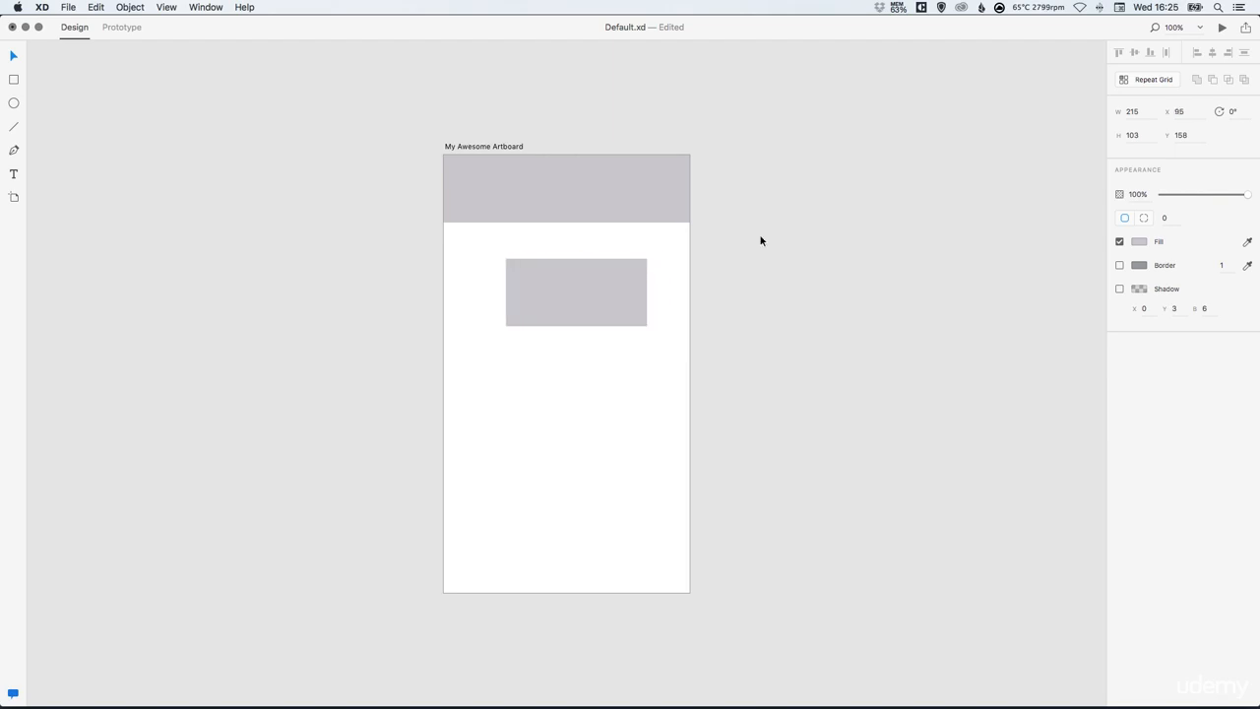
Step: Narrow the lower rectangle to about 182 wide and position it below the header at X 163, Y 163
drag(647, 293, 670, 263)
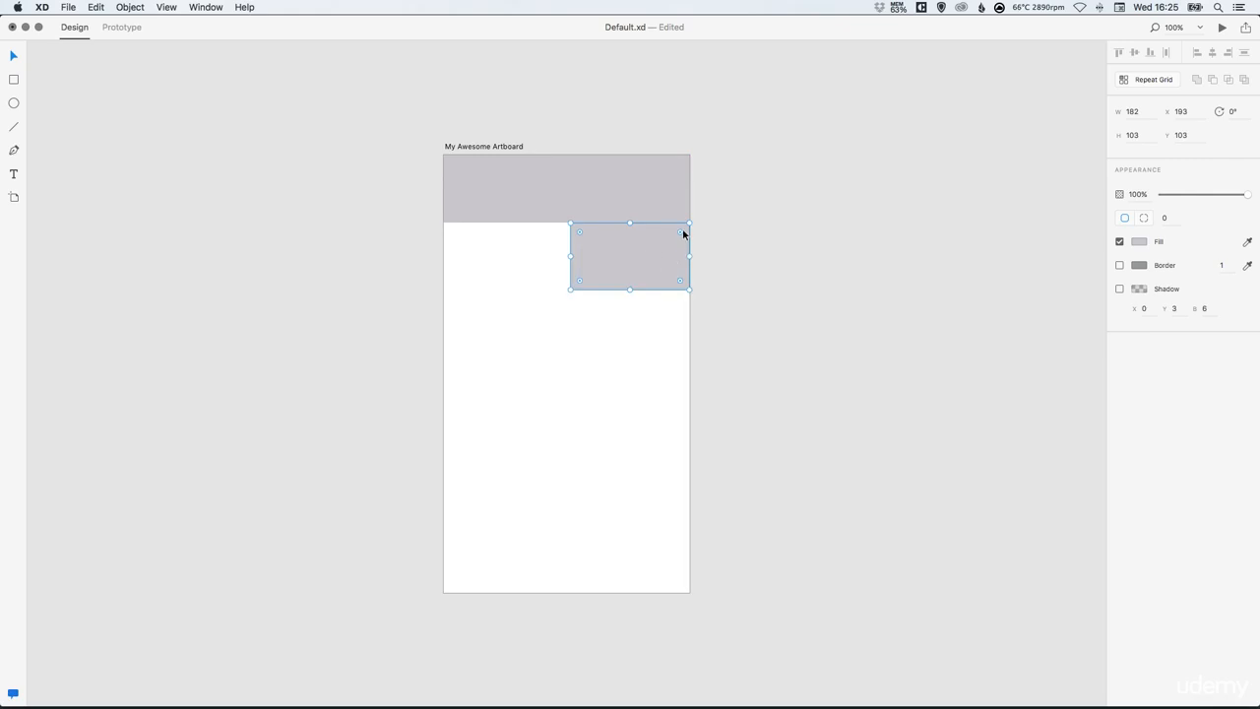
key(shift+Left)
key(shift+Left)
key(shift+Left)
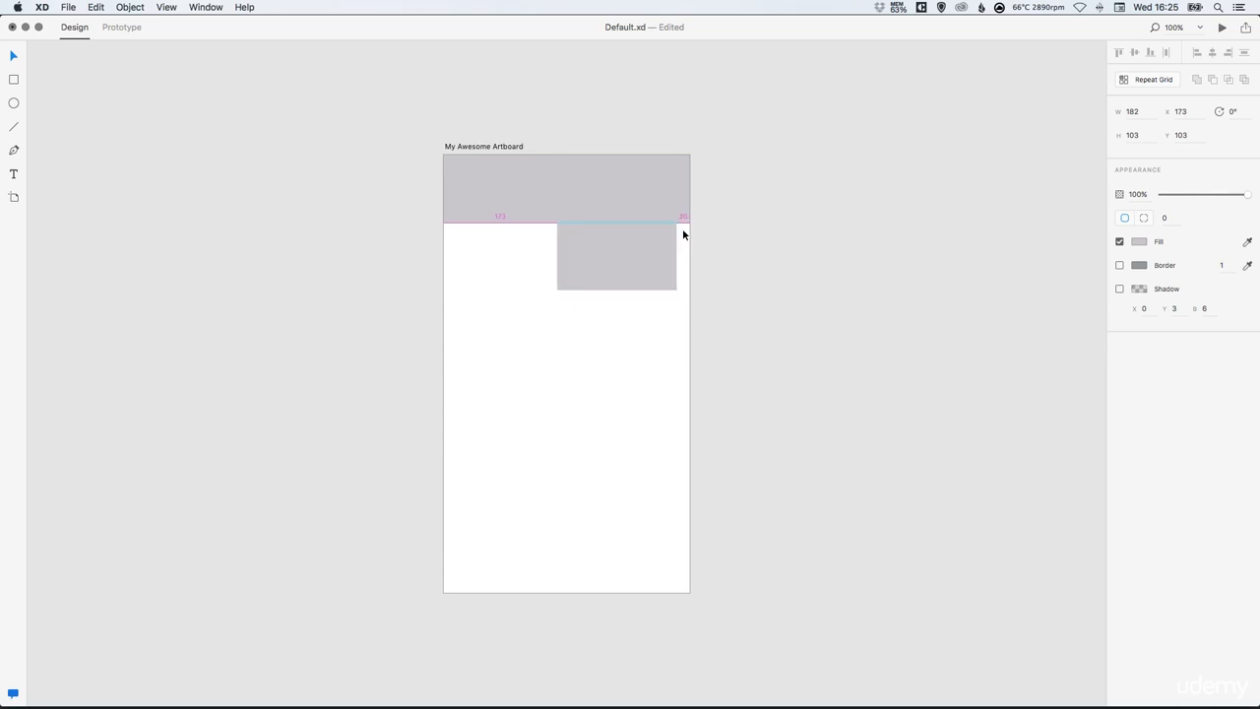
key(shift+Down)
key(shift+Down)
key(shift+Down)
key(shift+Down)
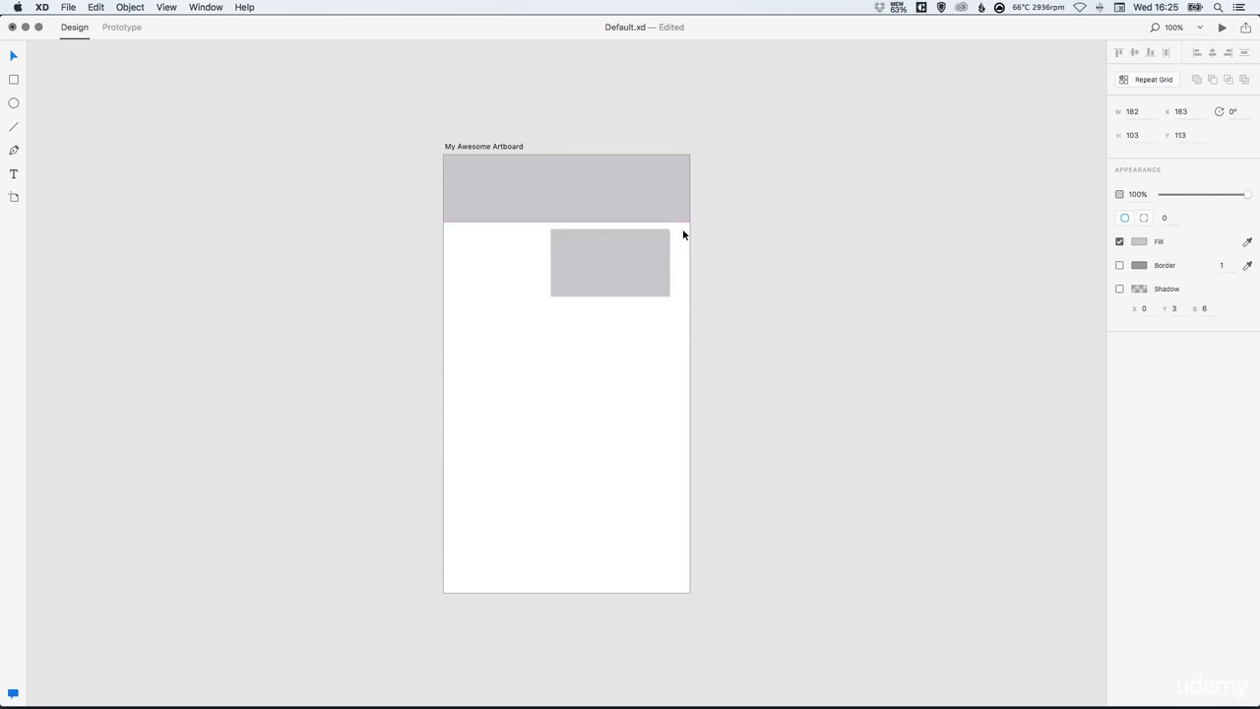
key(shift+Down)
key(shift+Down)
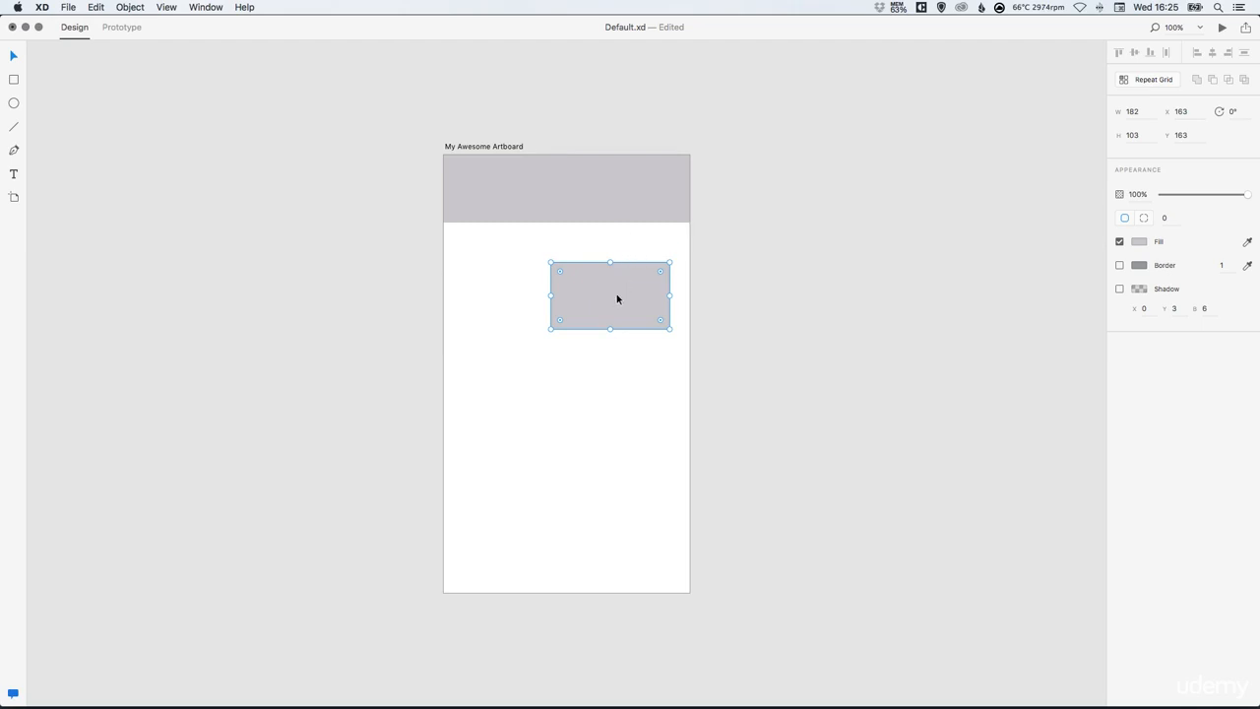
Step: Duplicate the lower rectangle and move the copy at the same height flush with the artboard's left edge
click(95, 7)
click(134, 94)
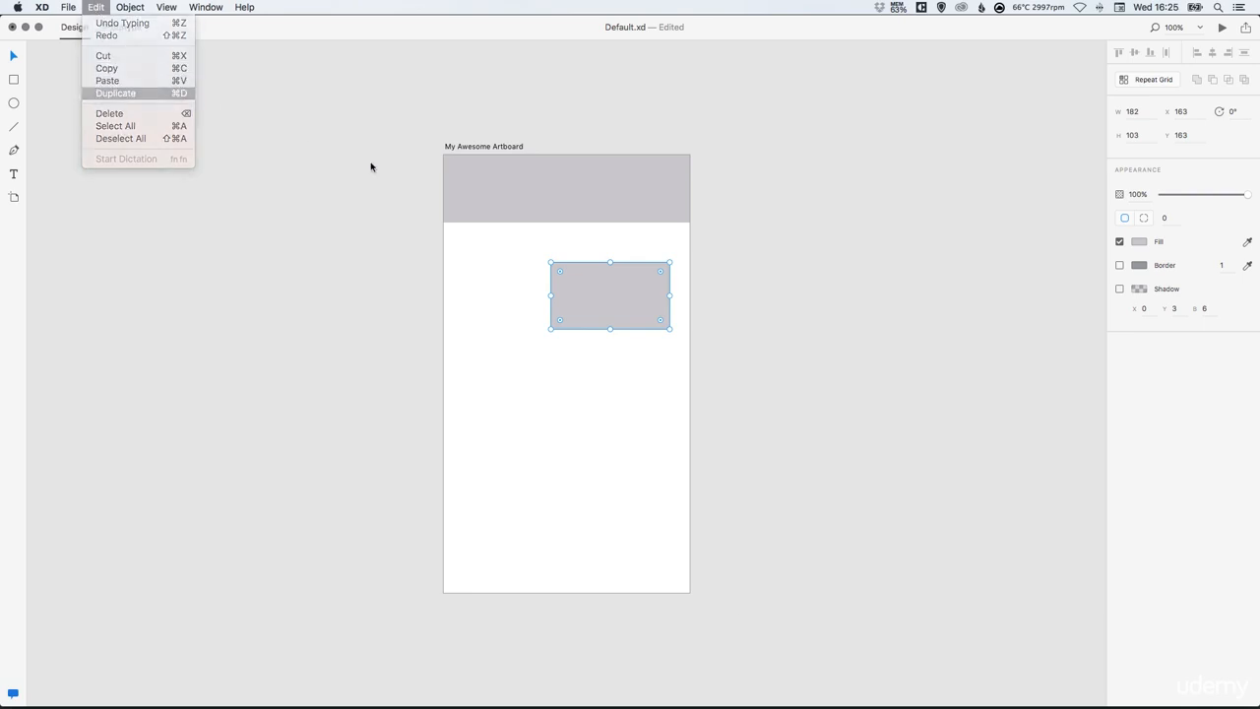
drag(612, 289, 504, 286)
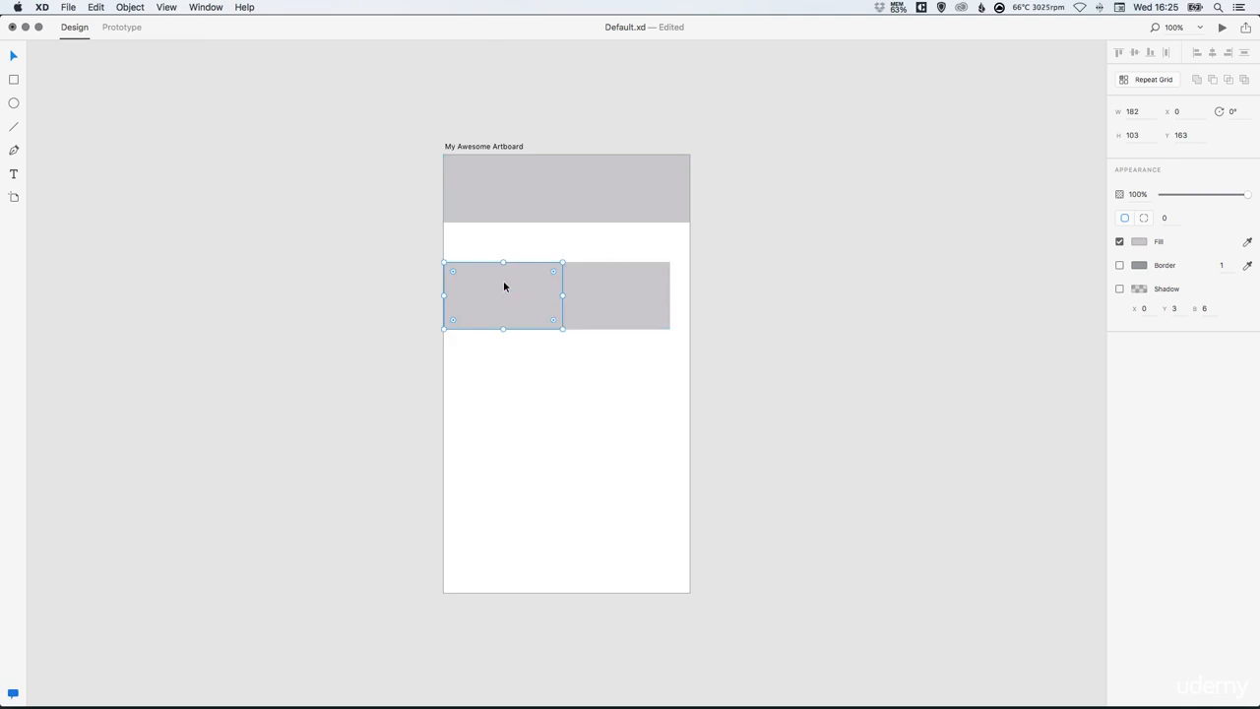
Step: Shift the copied rectangle to X 30 and narrow it to about 133 wide so it meets the rectangle beside it
key(Right)
key(Right)
key(Right)
key(Right)
key(Right)
key(Right)
key(Right)
key(Right)
key(Right)
key(Right)
key(Right)
key(Right)
key(Right)
key(Right)
key(Right)
key(Right)
key(Right)
key(Right)
key(Right)
key(Right)
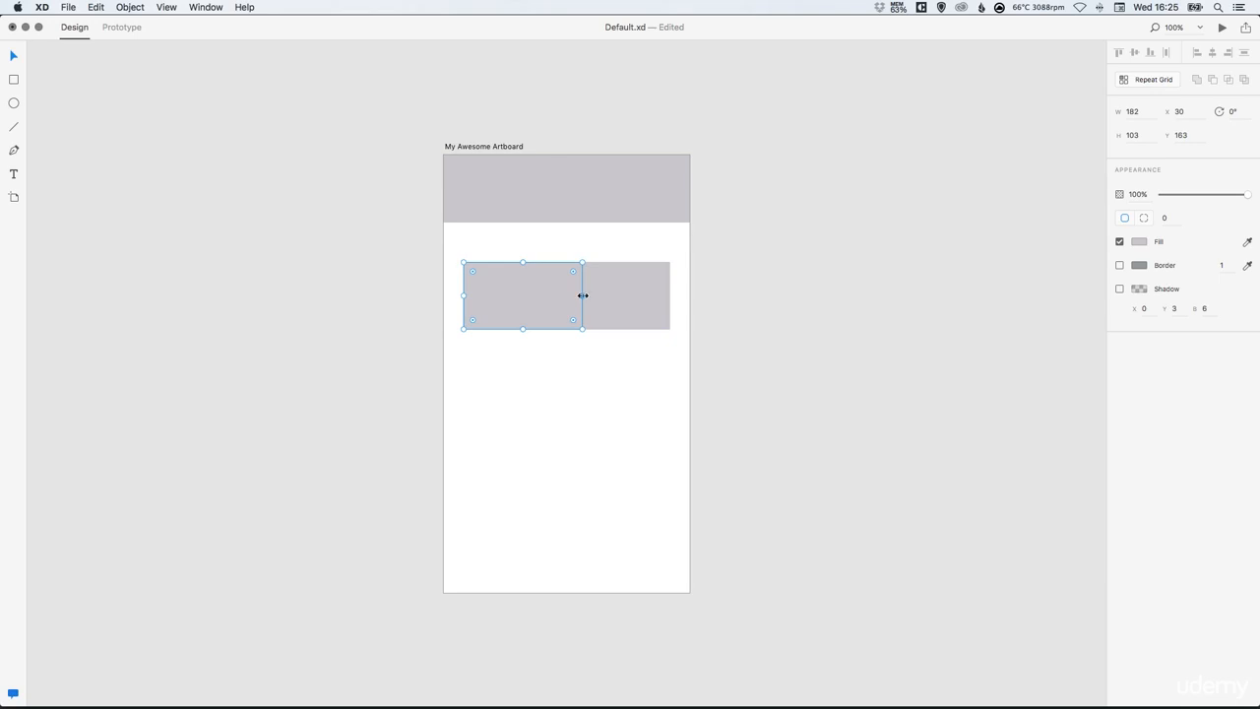
drag(582, 296, 552, 296)
Step: Fill the left rectangle with hex F3F2F5 and stretch both side-by-side rectangles downward to about 159 high
click(1139, 244)
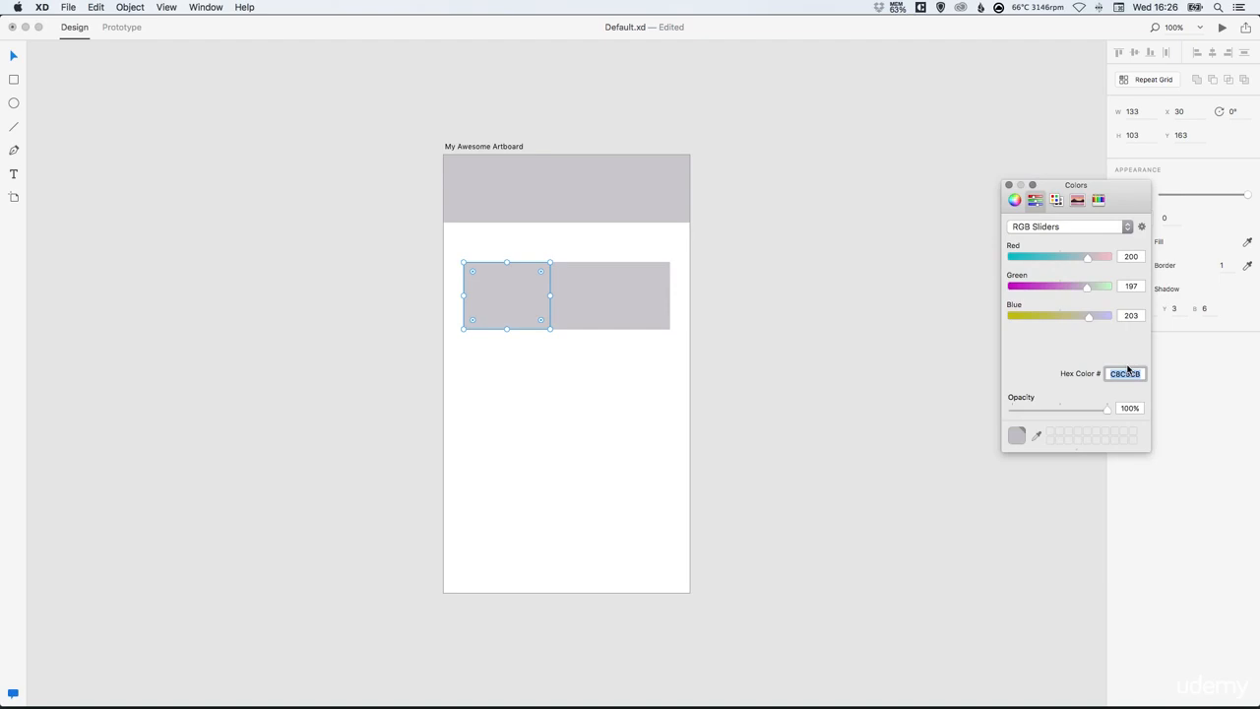
text(F3F2F5)
key(Return)
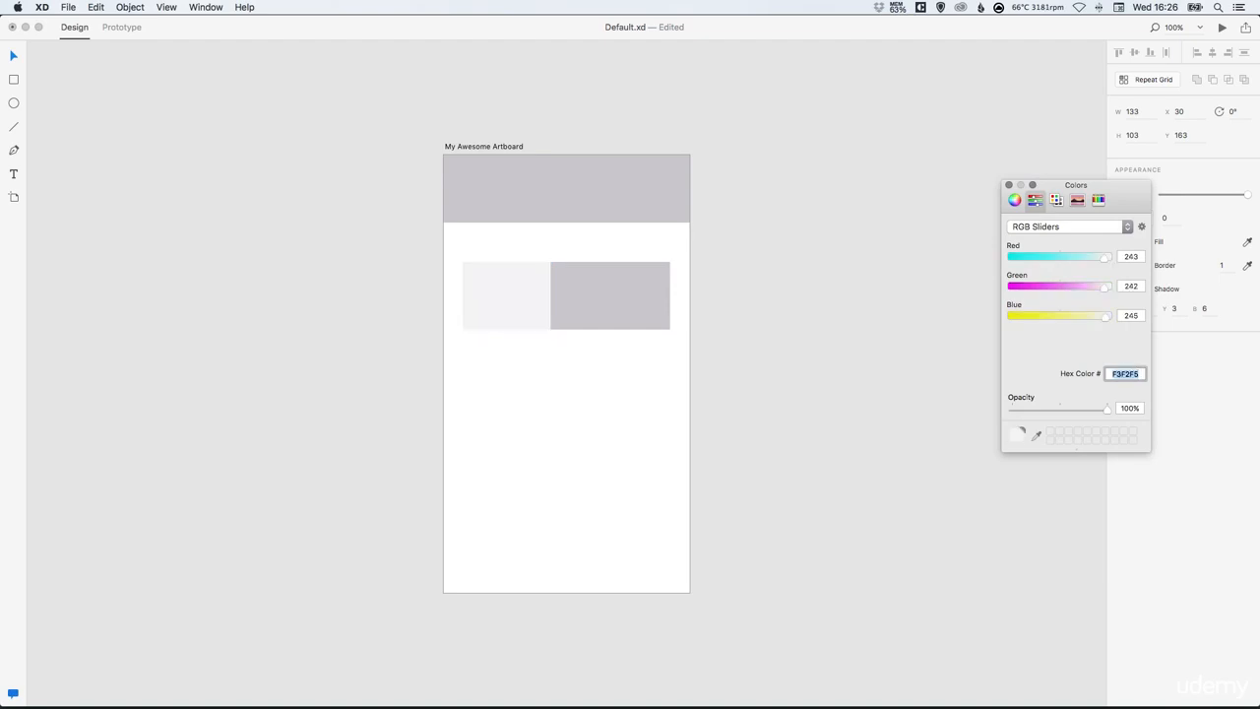
click(1009, 186)
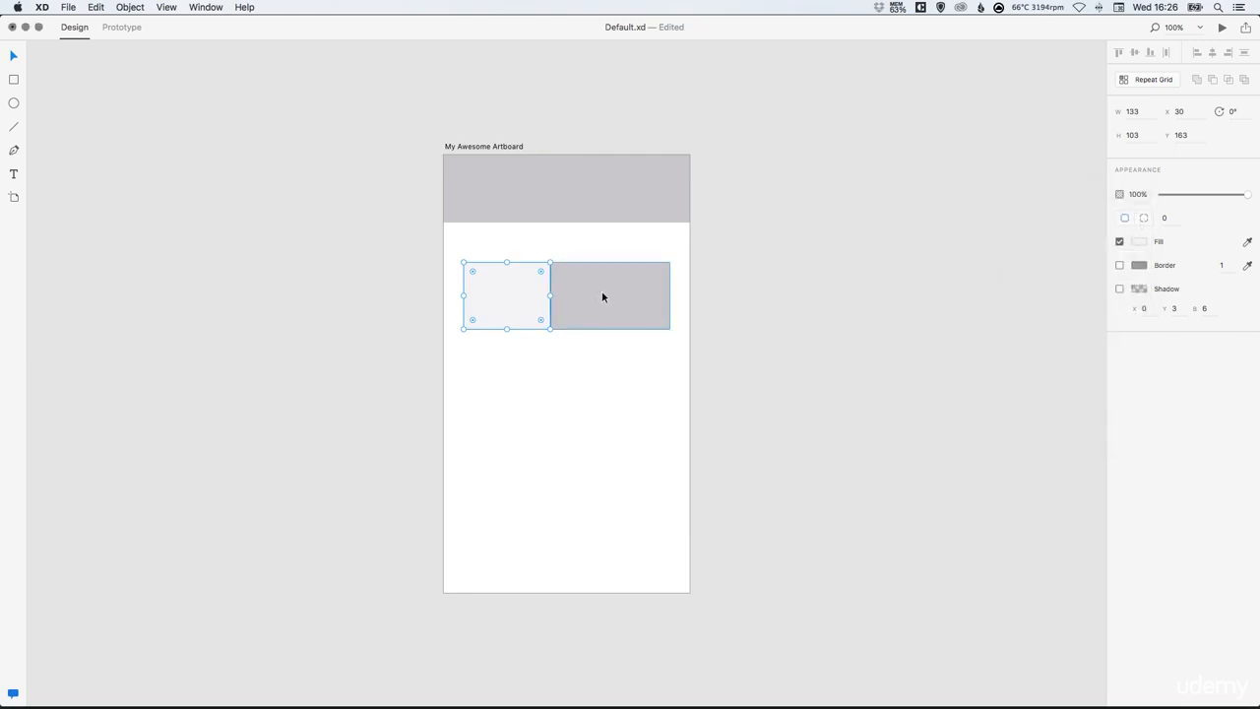
shift+click(603, 295)
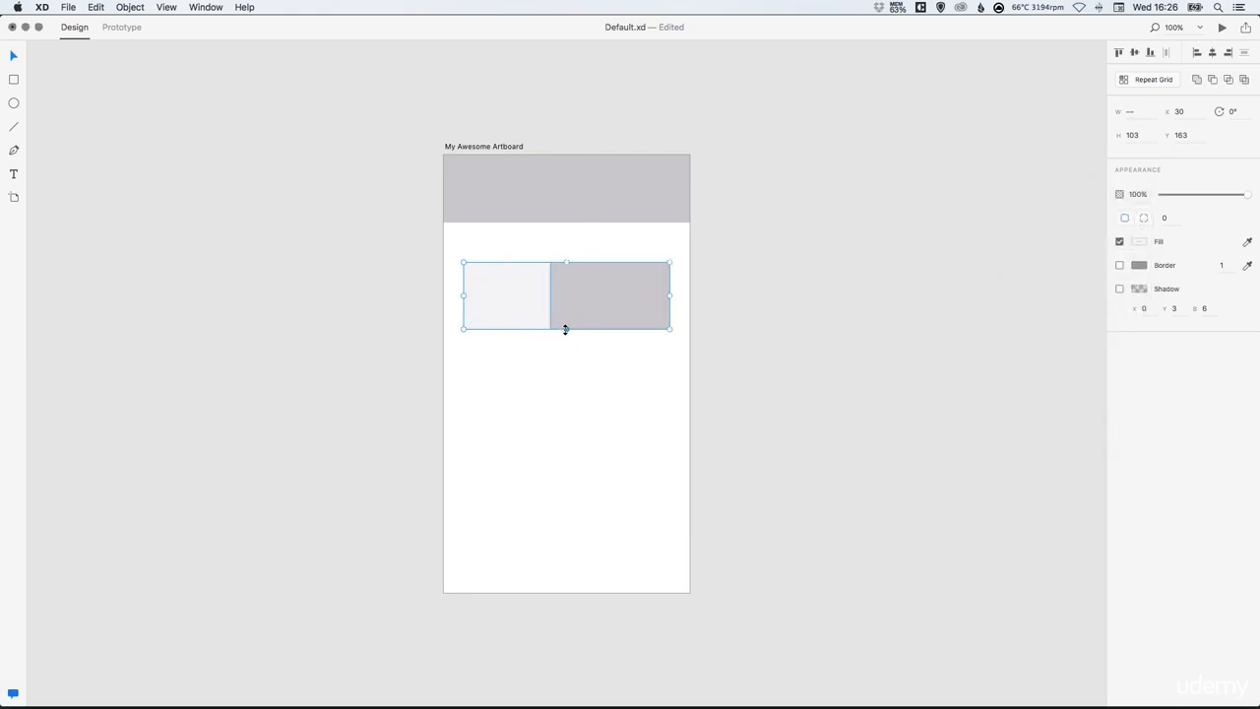
drag(565, 328, 569, 366)
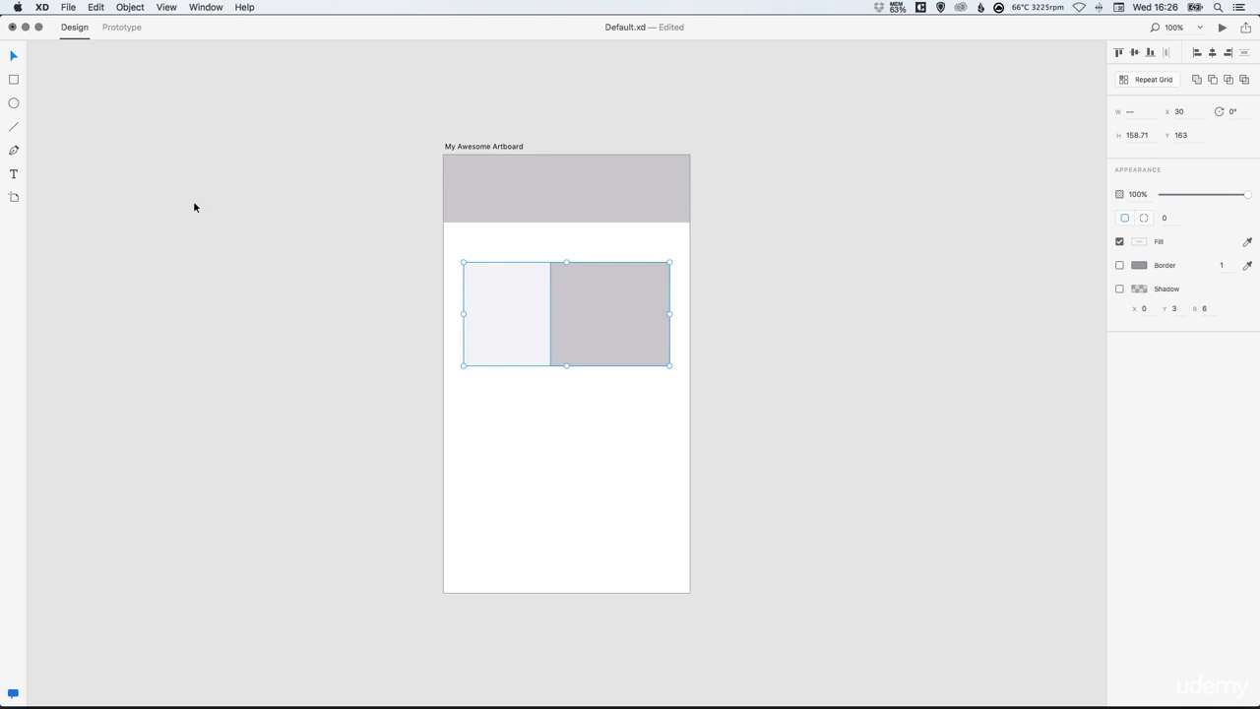
Step: Draw a white circle about 38 by 38 below the two rectangles and remove its border
click(14, 103)
drag(463, 405, 654, 492)
key(super+z)
drag(482, 398, 519, 422)
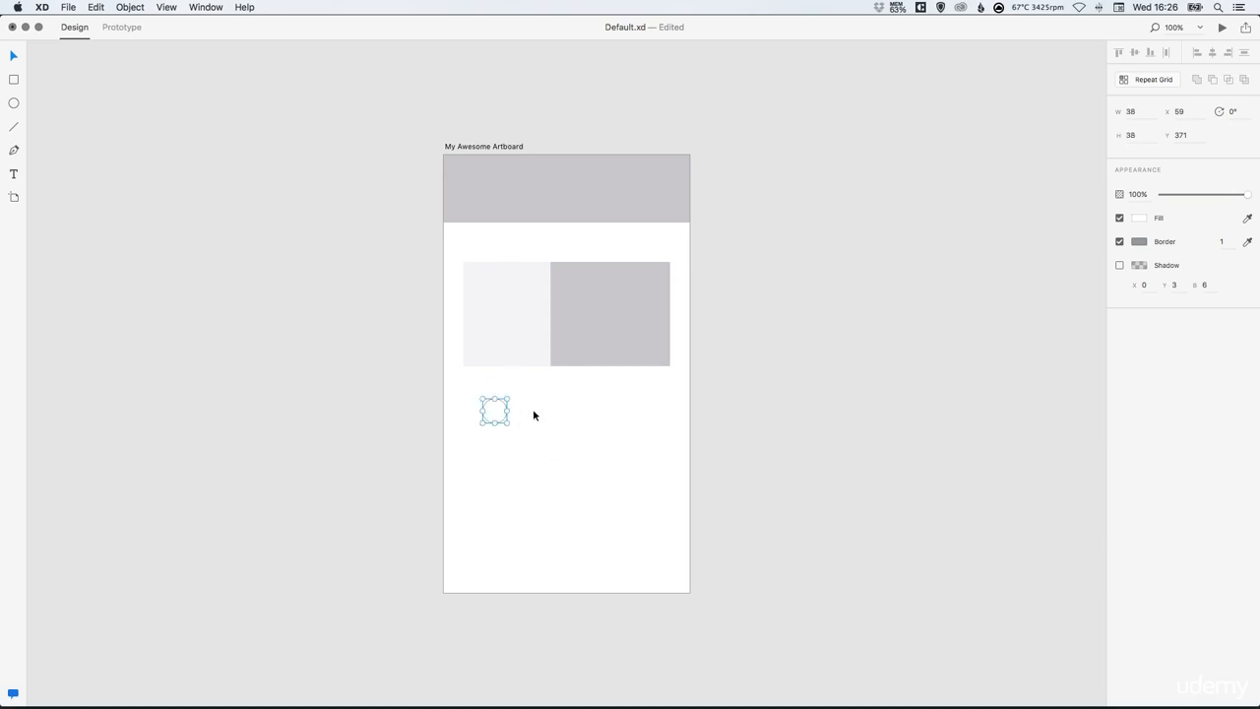
click(1119, 241)
click(1138, 221)
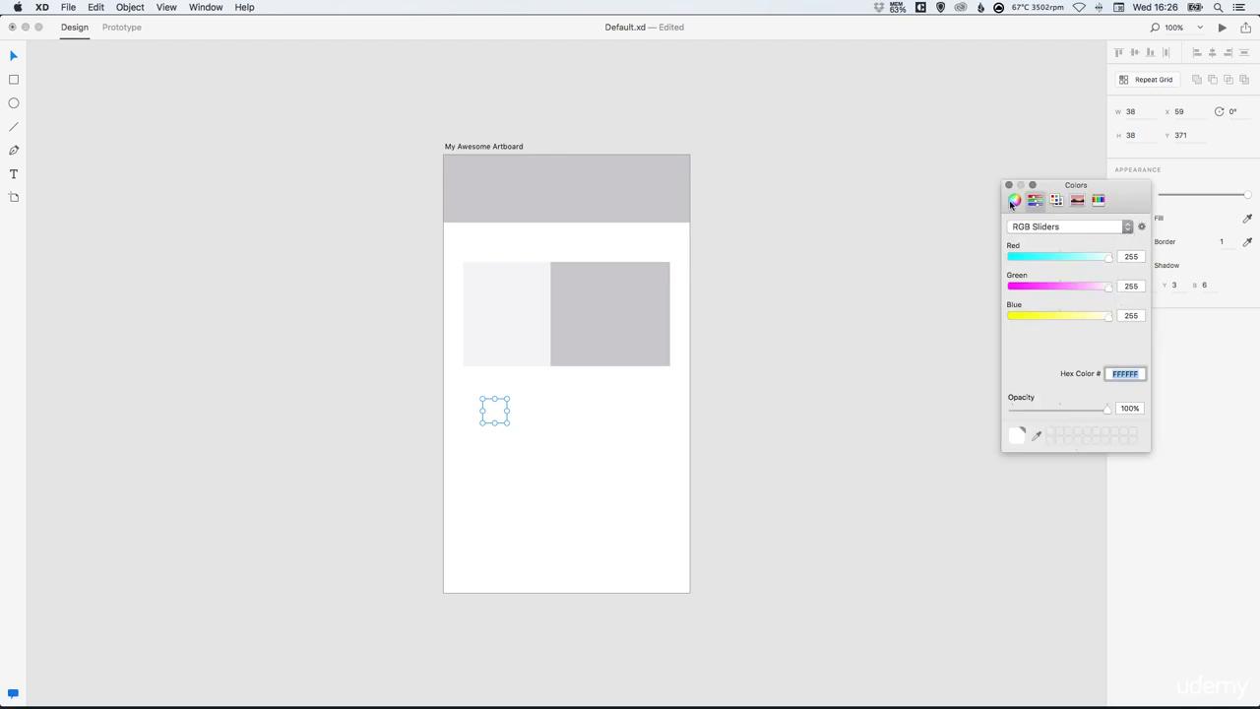
click(1009, 186)
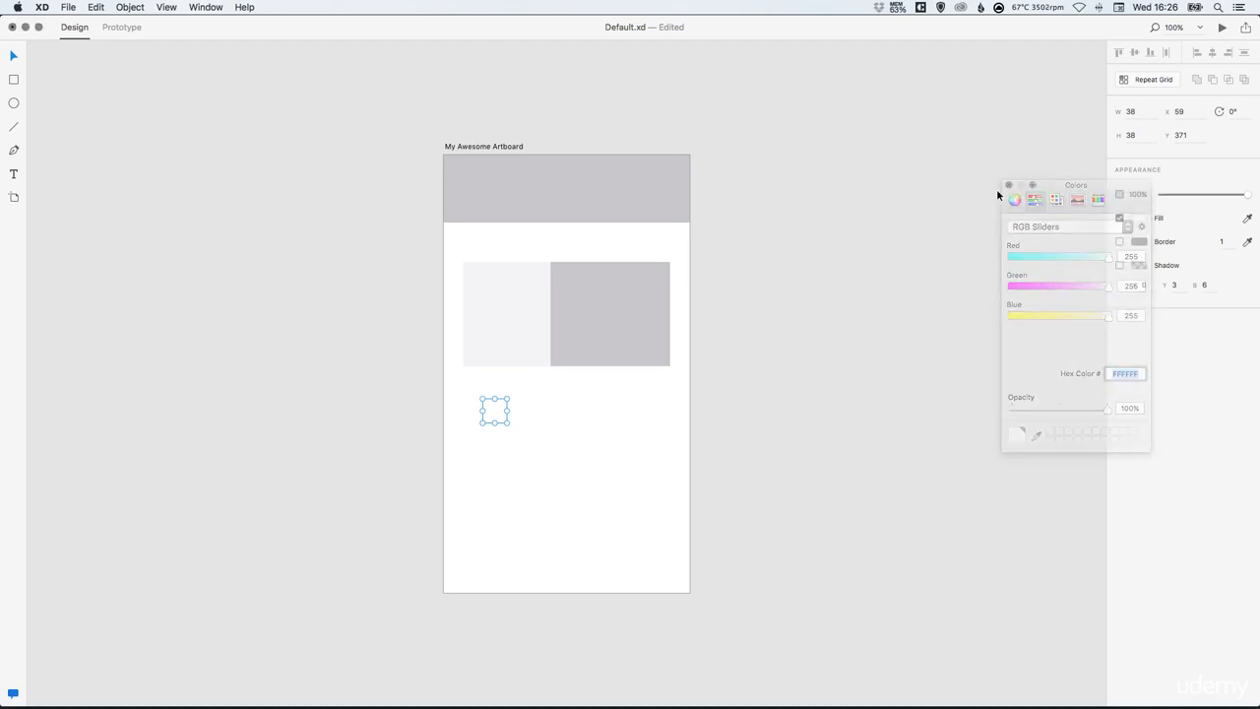
Step: Move the white circle into the upper-left corner of the light rectangle, at X 30, Y 163
drag(496, 416, 476, 300)
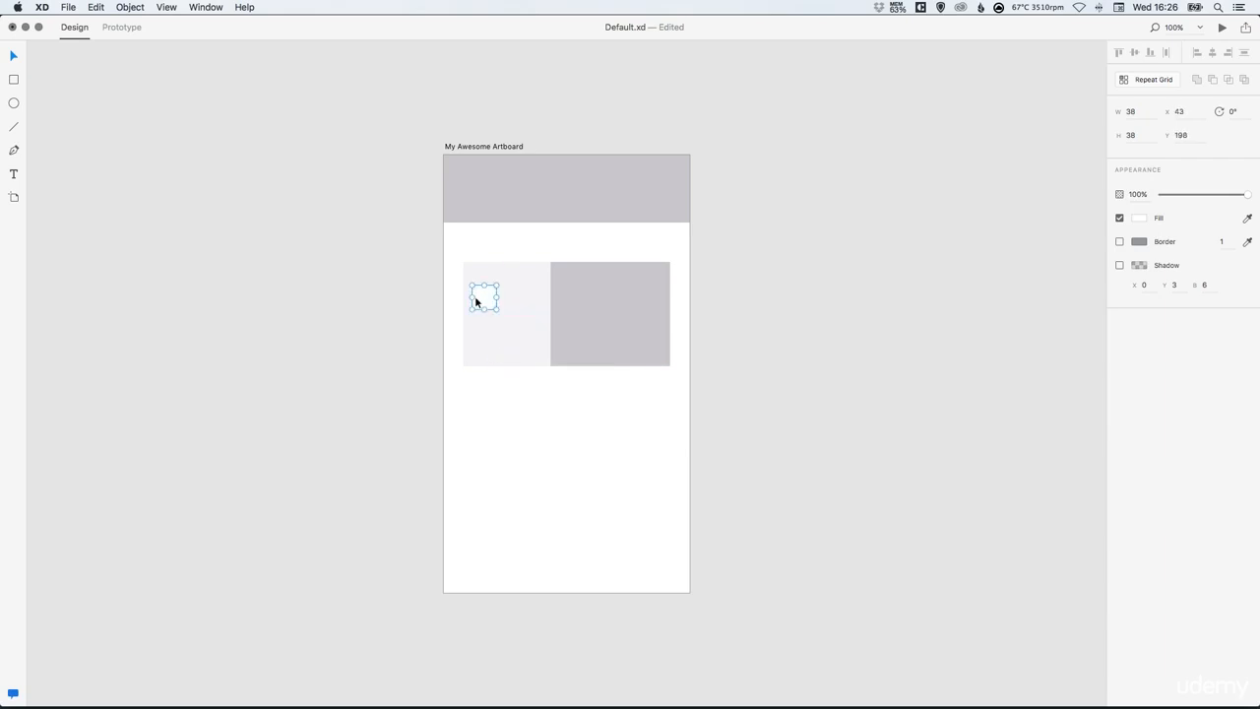
key(super+equal)
key(super+equal)
drag(334, 241, 492, 455)
drag(472, 345, 448, 281)
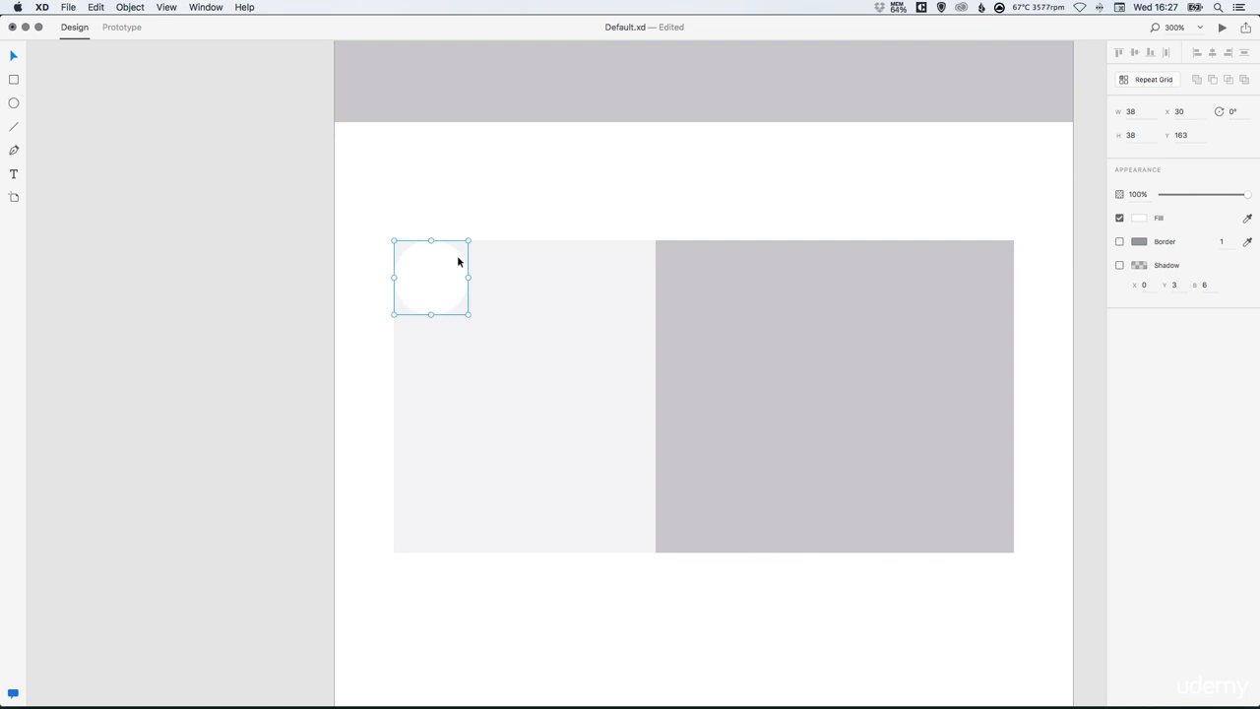
Step: Inset the circle from the light rectangle's corner by nudging it down and right to X 50, Y 183
key(shift+Down)
key(shift+Down)
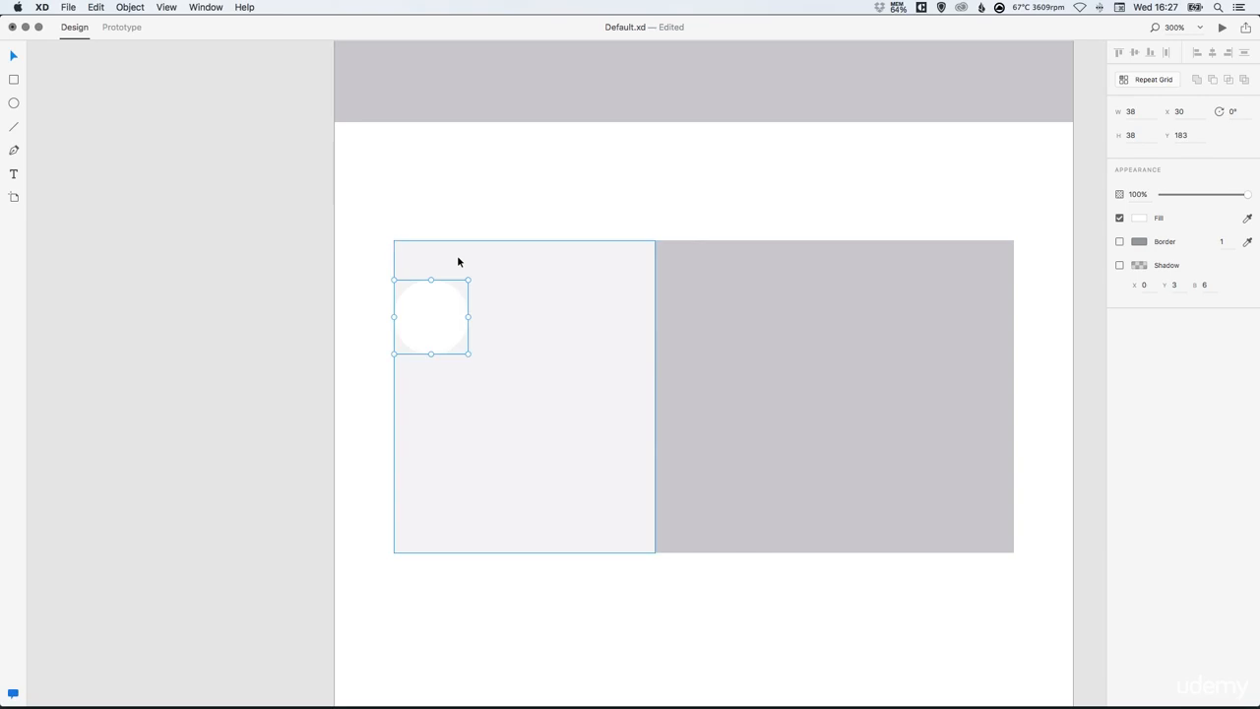
key(shift+Right)
key(shift+Right)
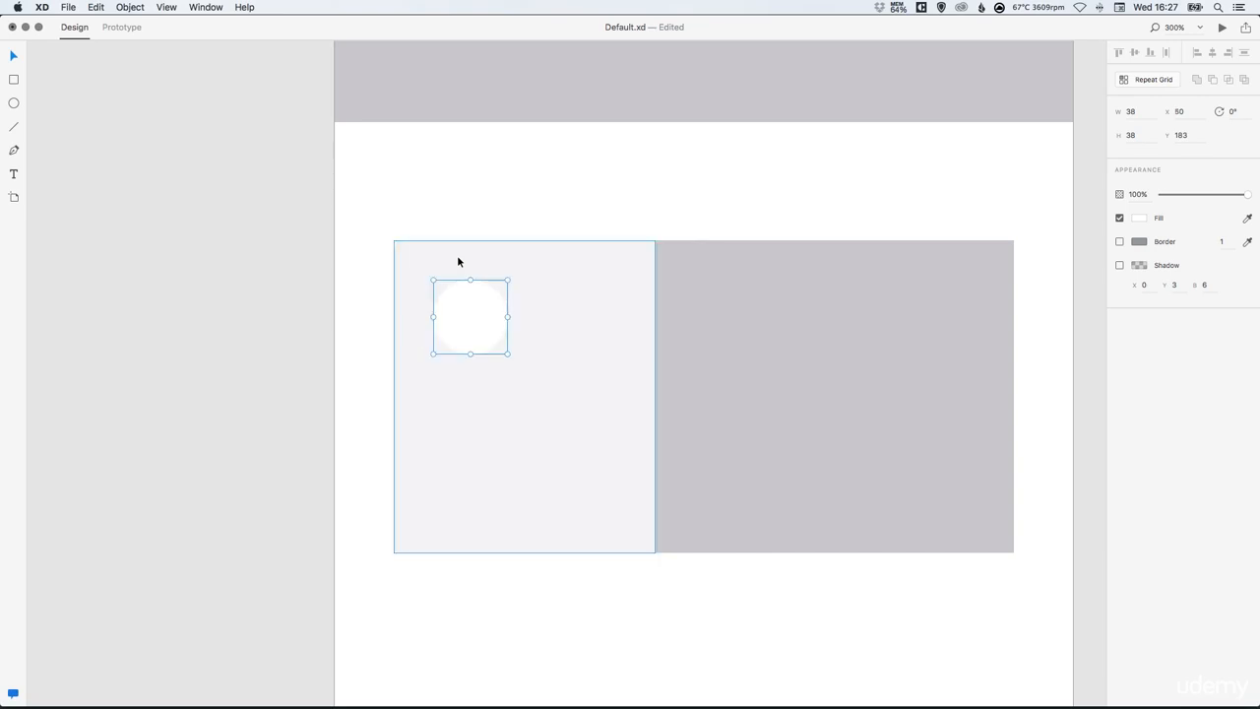
key(super+1)
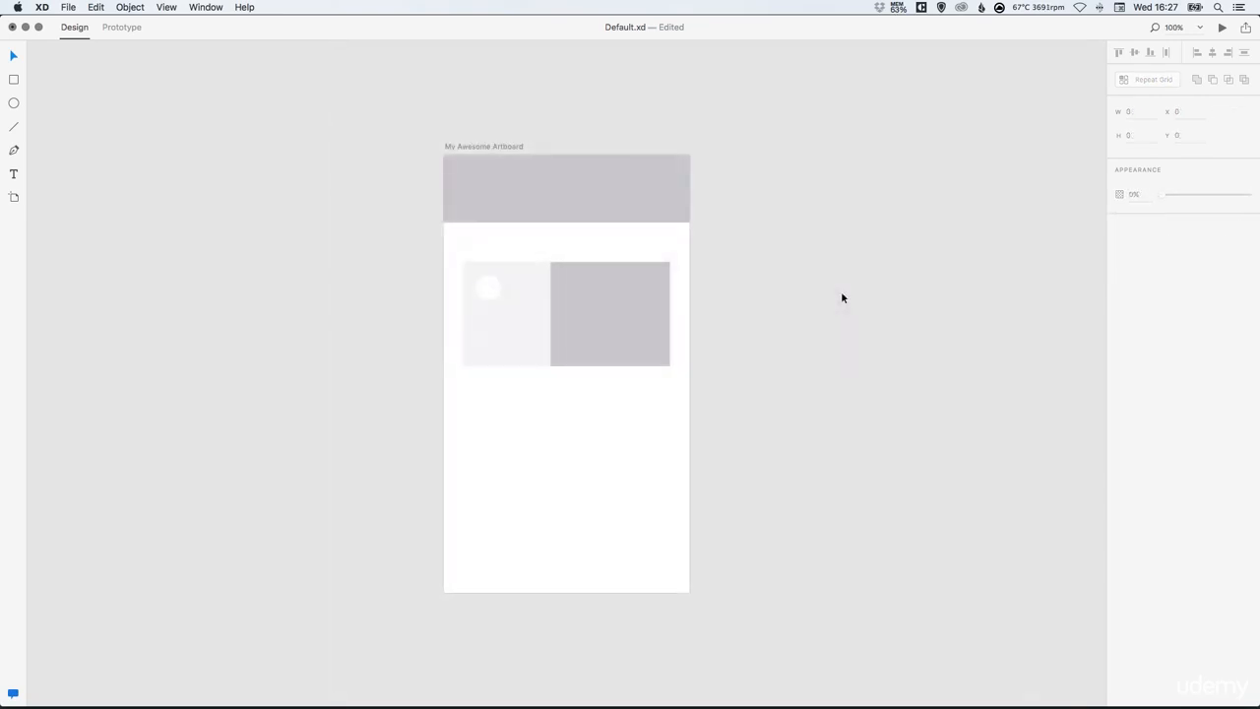